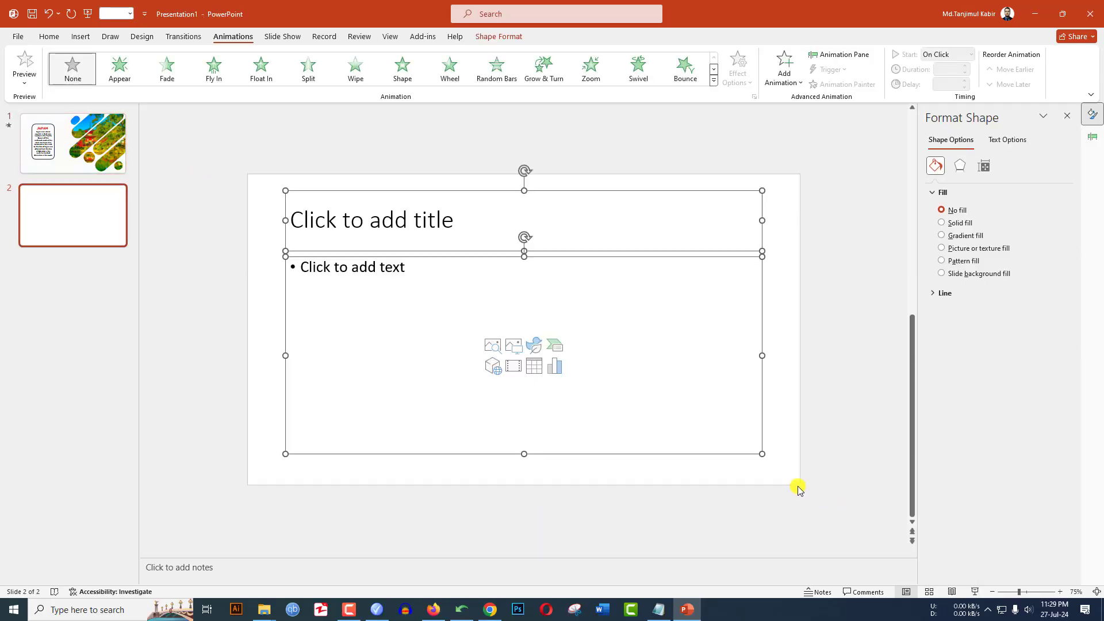
- Draw a blue 13.33 by 7.5 inch rectangle covering the entire second slide
{"action": "left_click", "coordinate": [81, 36]}
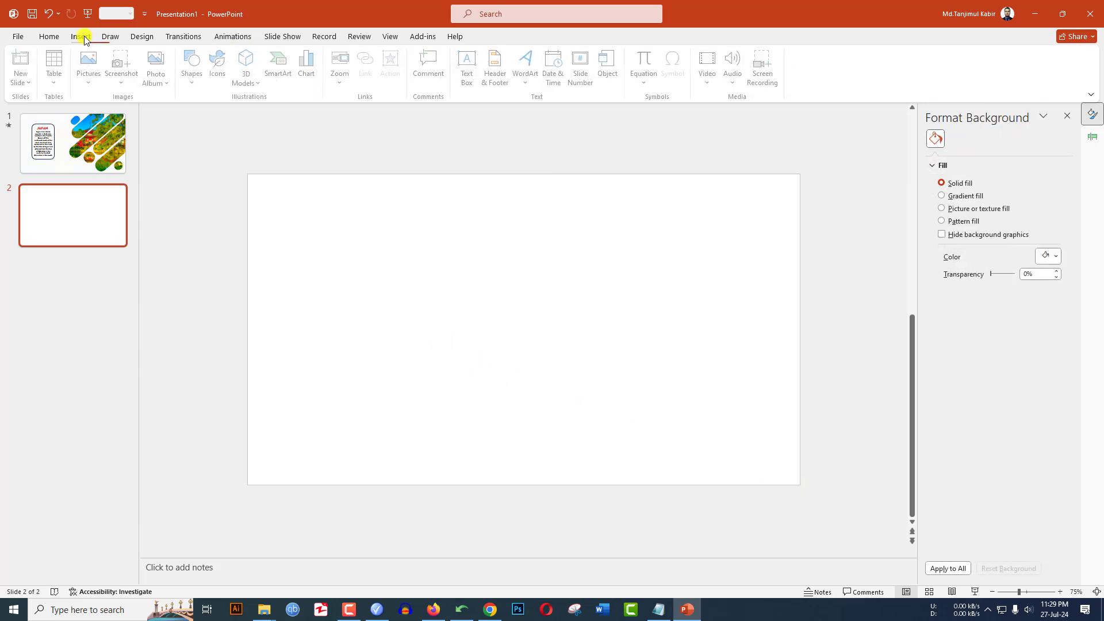
{"action": "left_click", "coordinate": [195, 75]}
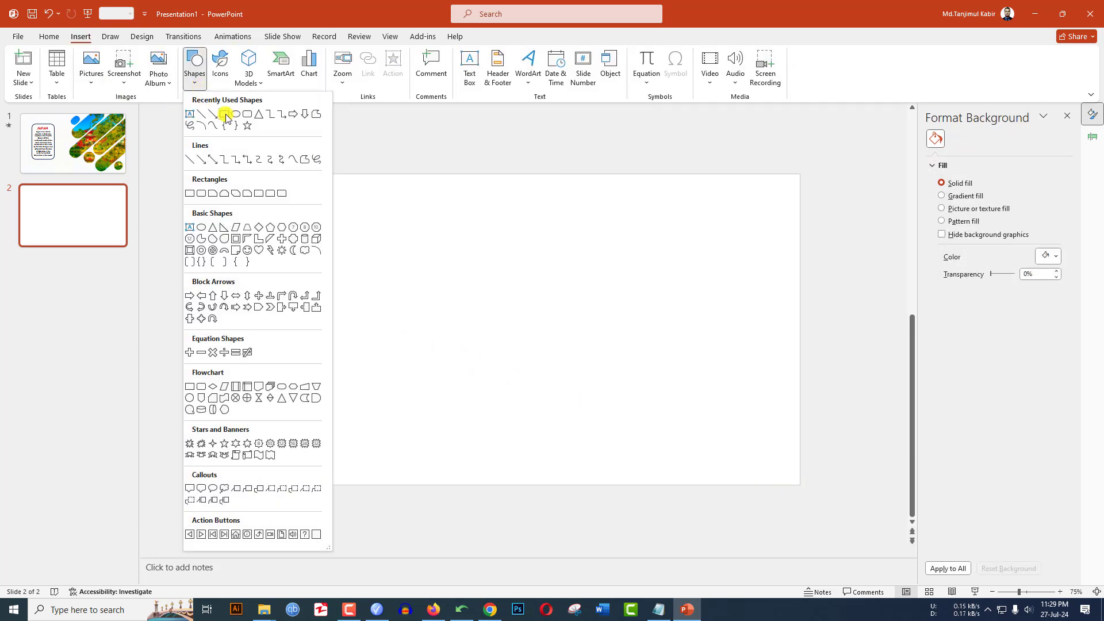
{"action": "left_click", "coordinate": [223, 113]}
{"action": "left_click_drag", "start_coordinate": [280, 212], "coordinate": [800, 485]}
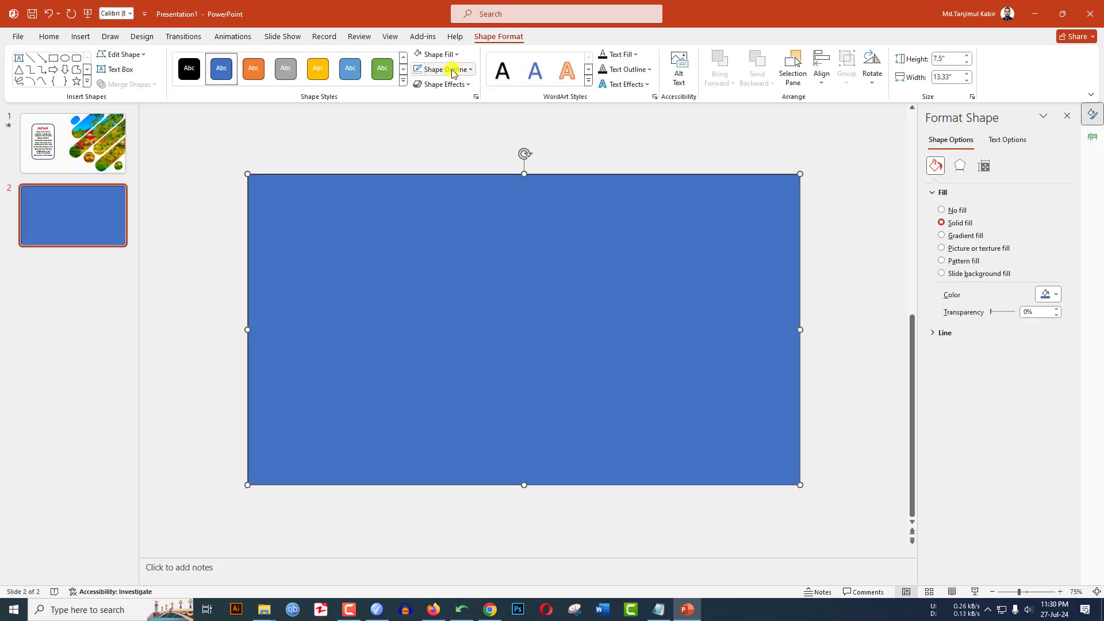
{"action": "left_click", "coordinate": [452, 71]}
- Remove the rectangle's outline and draw a tall, fully rounded pill shape near the slide centre
{"action": "left_click", "coordinate": [450, 223]}
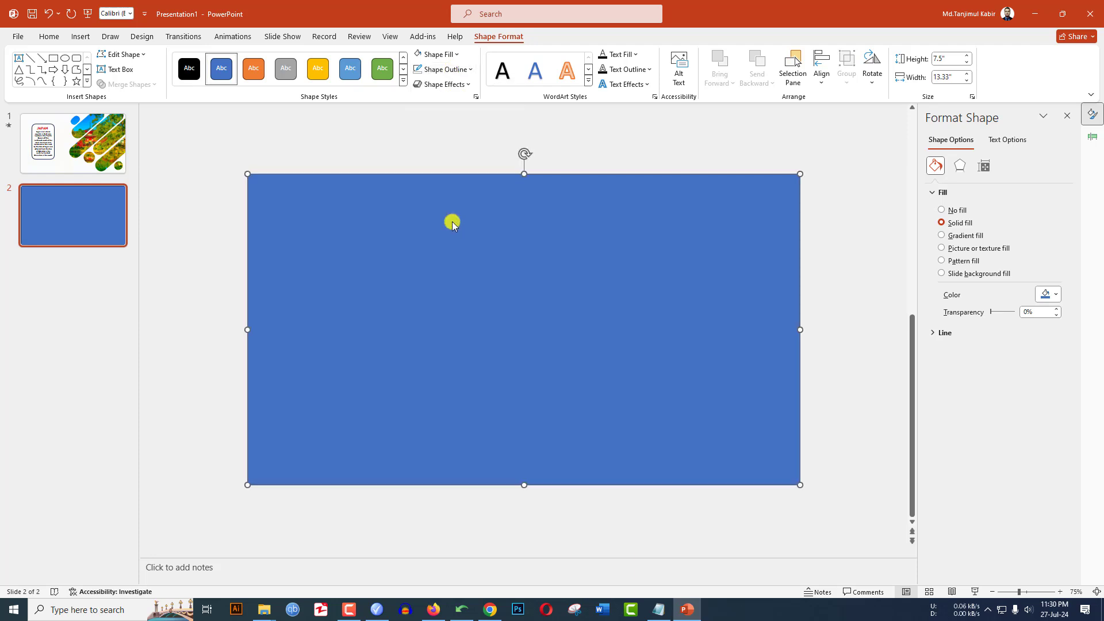
{"action": "left_click", "coordinate": [84, 37]}
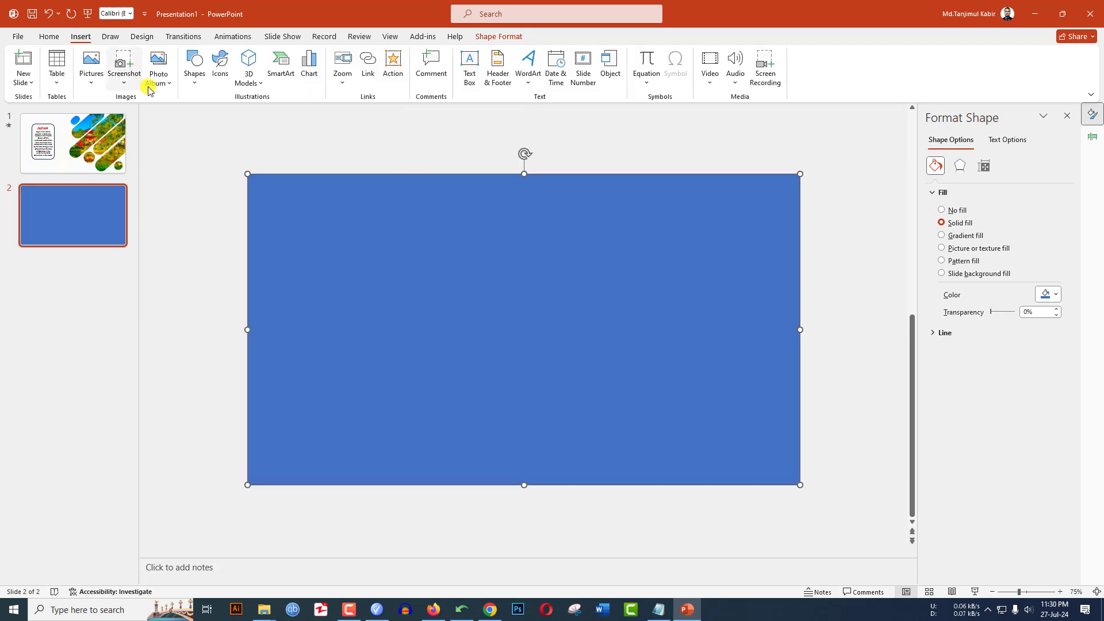
{"action": "left_click", "coordinate": [194, 81]}
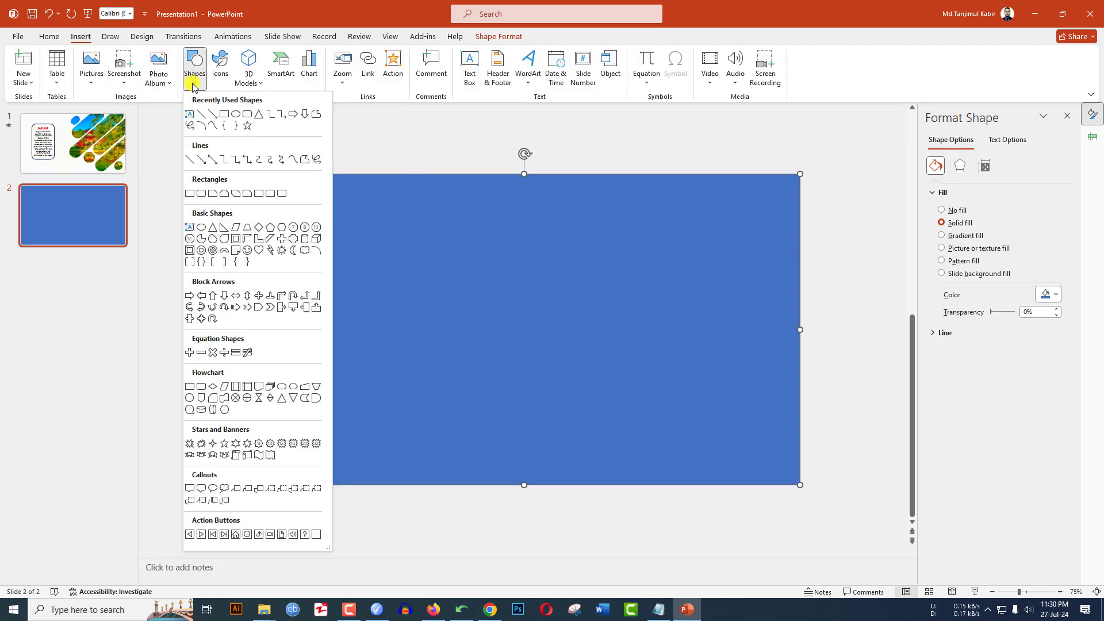
{"action": "left_click", "coordinate": [247, 117]}
{"action": "mouse_move", "coordinate": [460, 274]}
{"action": "left_mouse_down"}
{"action": "mouse_move", "coordinate": [584, 367]}
{"action": "mouse_move", "coordinate": [539, 424]}
{"action": "left_mouse_up"}
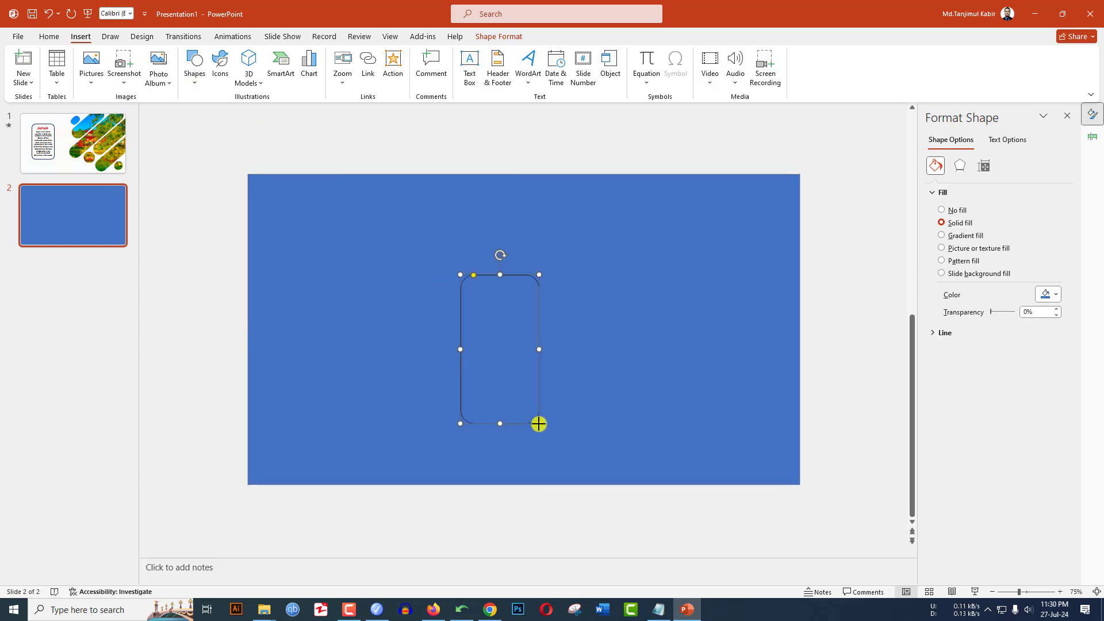
{"action": "left_click_drag", "start_coordinate": [475, 278], "coordinate": [510, 279]}
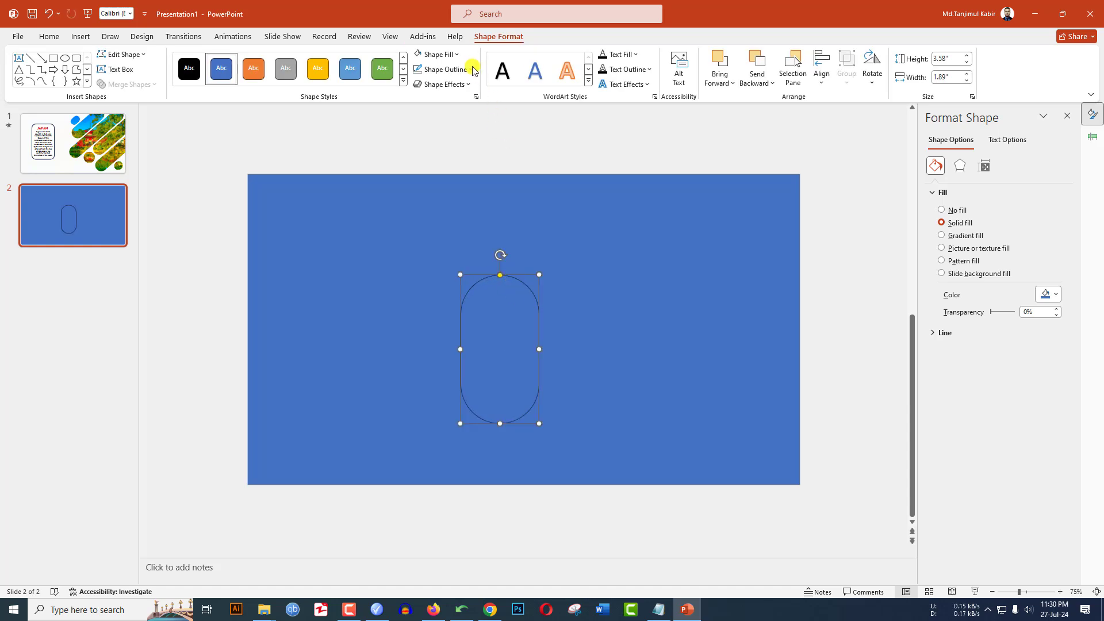
- Give the pill a white fill and no outline
{"action": "left_click", "coordinate": [438, 54]}
{"action": "left_click", "coordinate": [423, 110]}
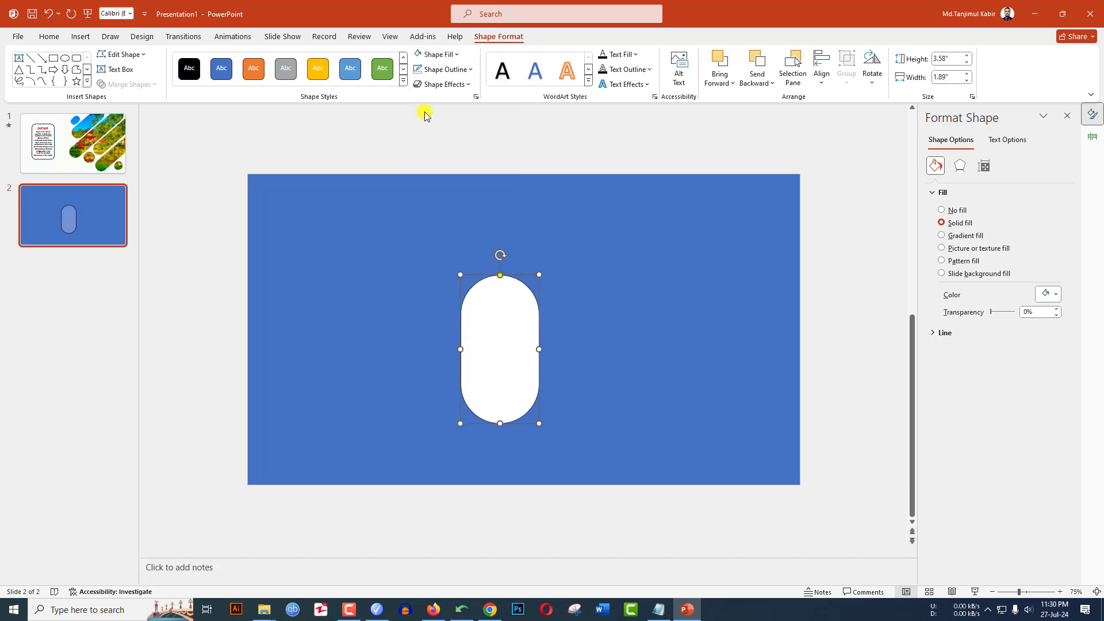
{"action": "left_click", "coordinate": [443, 69]}
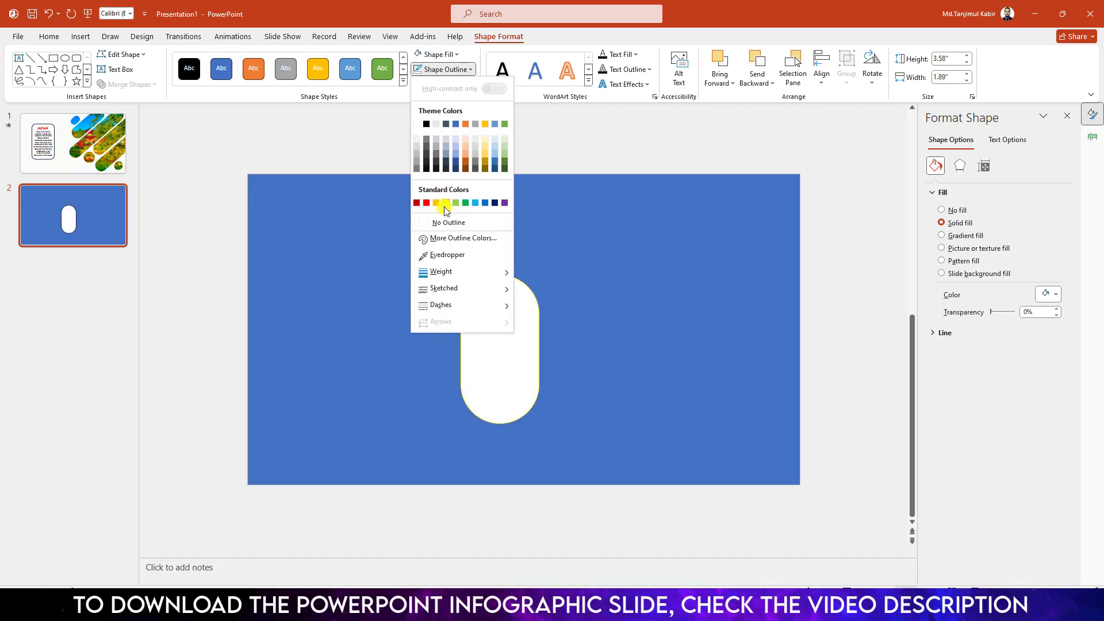
{"action": "left_click", "coordinate": [428, 222]}
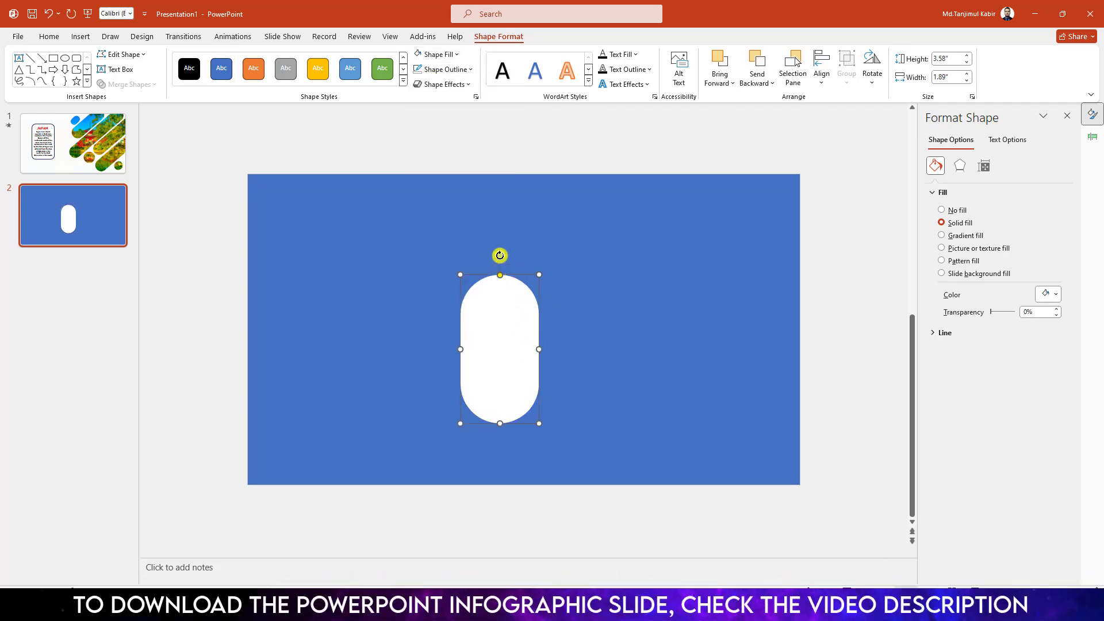
- Rotate the pill diagonally, lengthen it to 5.17 inches, and add a longer duplicate beside it
{"action": "left_click_drag", "start_coordinate": [500, 254], "coordinate": [567, 298]}
{"action": "left_click_drag", "start_coordinate": [534, 336], "coordinate": [723, 205]}
{"action": "left_click_drag", "start_coordinate": [633, 264], "coordinate": [585, 297]}
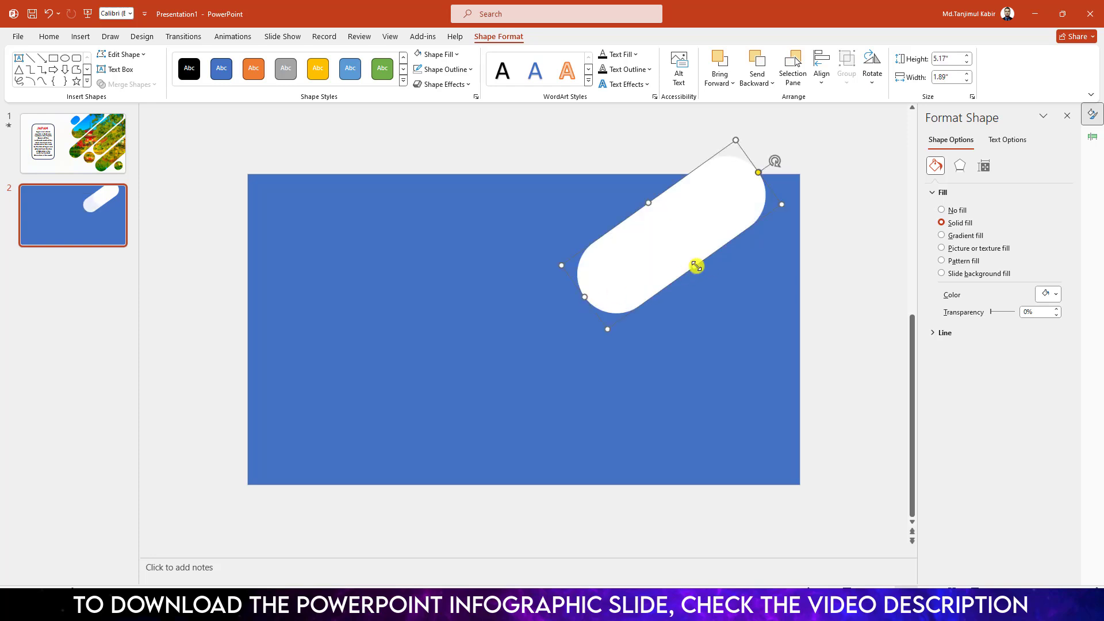
{"action": "left_click_drag", "start_coordinate": [691, 264], "coordinate": [743, 296]}
{"action": "left_click_drag", "start_coordinate": [675, 247], "coordinate": [618, 224]}
{"action": "left_click_drag", "start_coordinate": [763, 280], "coordinate": [717, 227]}
{"action": "left_click_drag", "start_coordinate": [614, 291], "coordinate": [508, 365]}
- Duplicate the upper pill beside the others and lengthen the bottom pill to 5.68 inches
{"action": "left_click", "coordinate": [595, 226]}
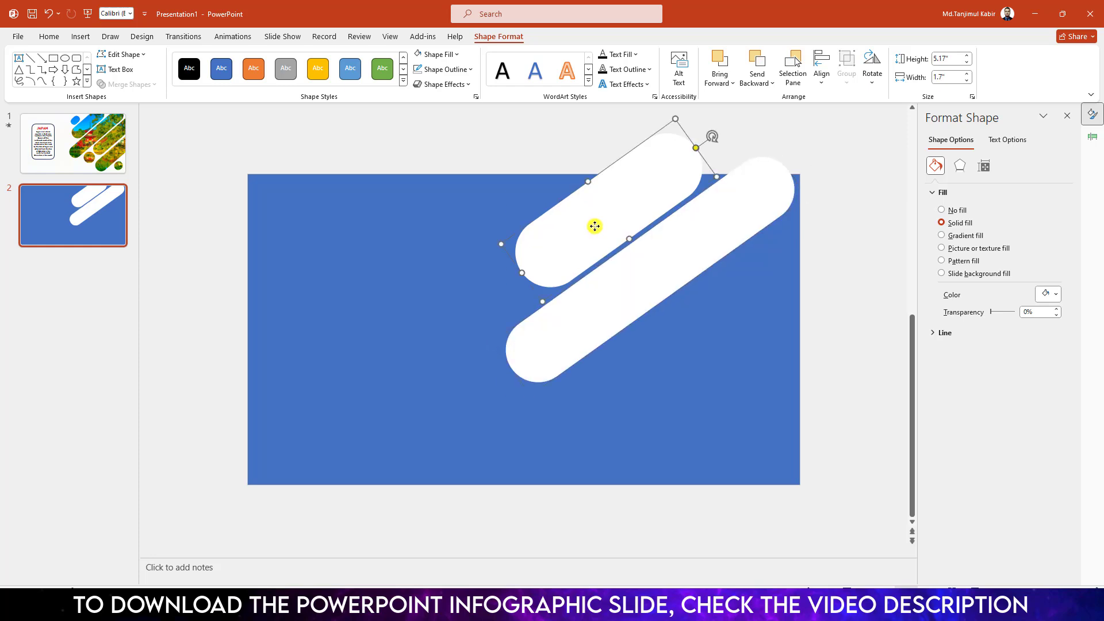
{"action": "key", "text": "Right"}
{"action": "key", "text": "Down"}
{"action": "left_click_drag", "start_coordinate": [600, 222], "coordinate": [734, 292]}
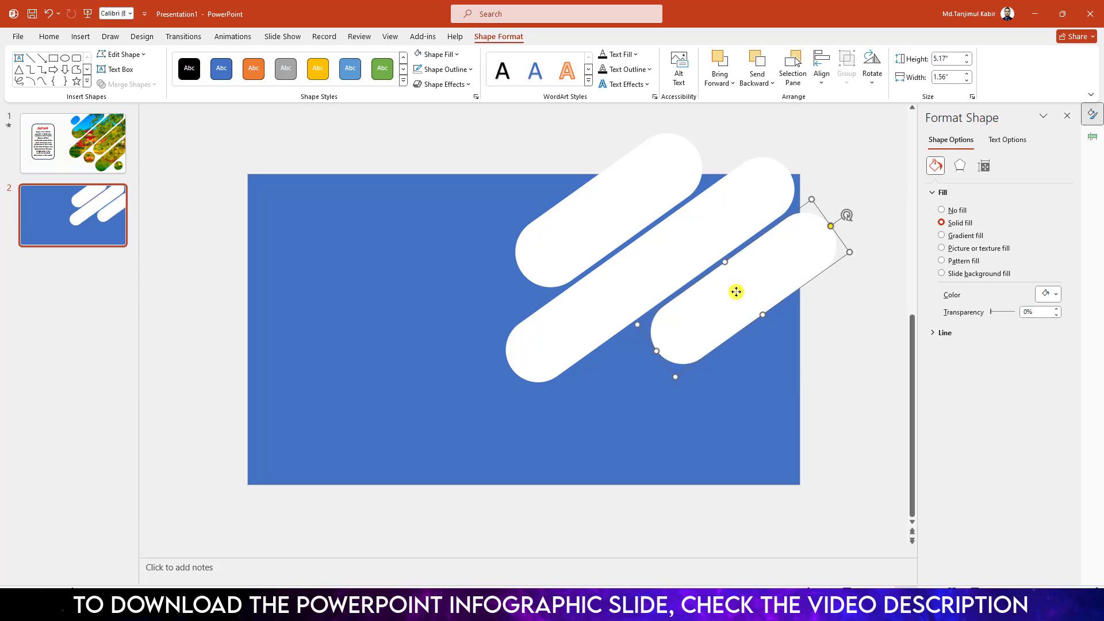
{"action": "scroll", "coordinate": [745, 309], "scroll_direction": "right", "scroll_amount": 2}
{"action": "left_click_drag", "start_coordinate": [708, 378], "coordinate": [636, 387]}
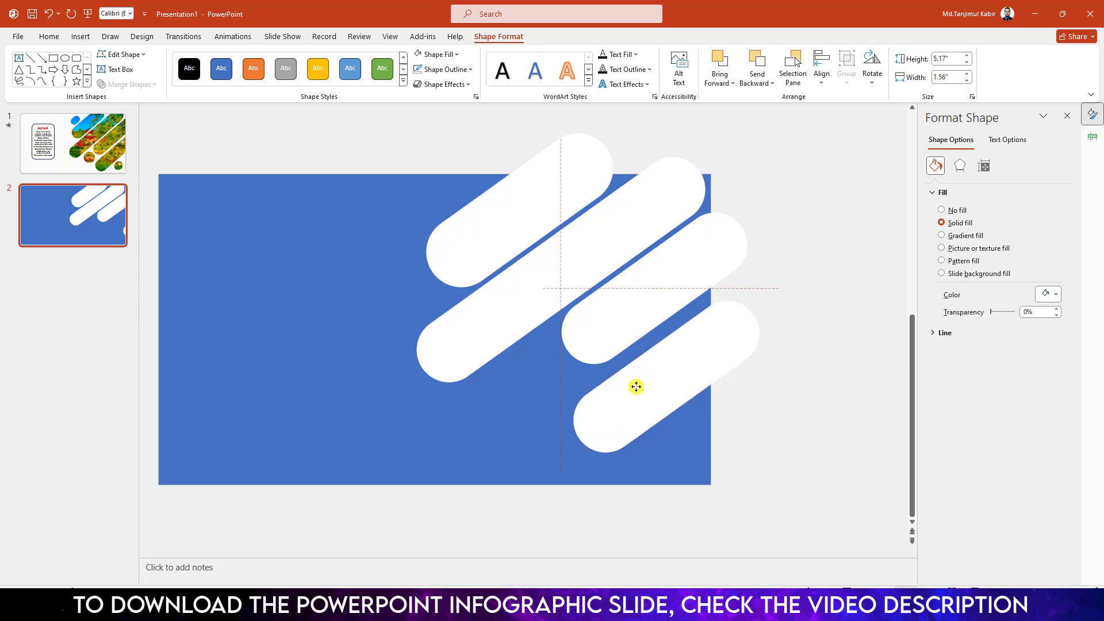
{"action": "scroll", "coordinate": [702, 433], "scroll_direction": "left", "scroll_amount": 2}
{"action": "left_click_drag", "start_coordinate": [671, 431], "coordinate": [651, 443]}
- Reposition the third pill and shorten a copy into a 1.23-inch pill near the top
{"action": "left_click", "coordinate": [719, 316]}
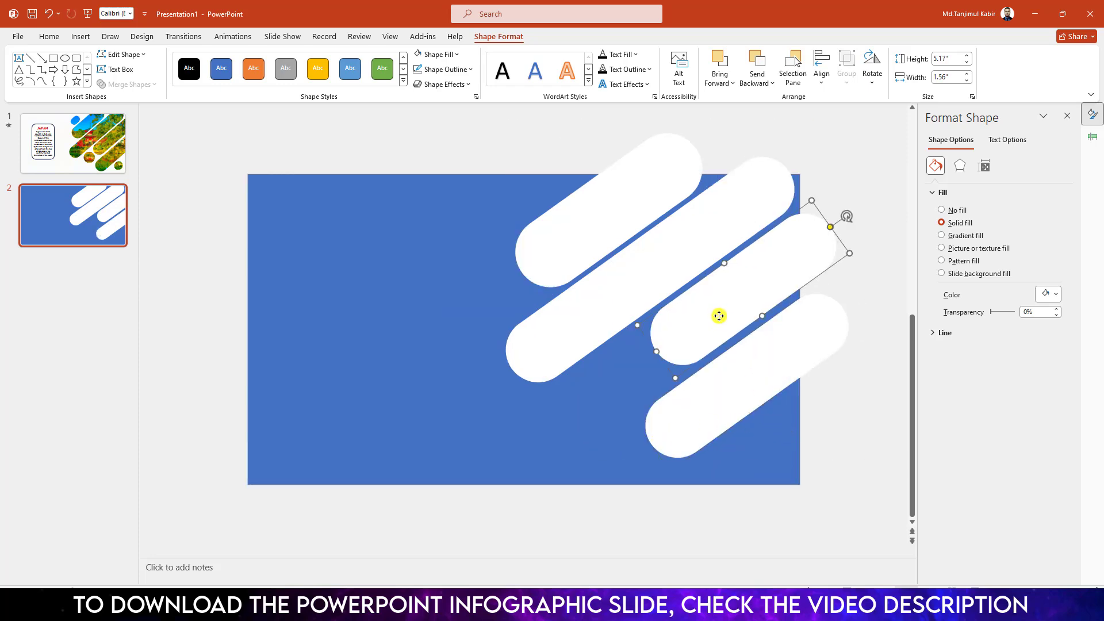
{"action": "left_click_drag", "start_coordinate": [719, 316], "coordinate": [444, 257]}
{"action": "left_click_drag", "start_coordinate": [355, 333], "coordinate": [509, 217]}
{"action": "left_click_drag", "start_coordinate": [483, 231], "coordinate": [504, 214]}
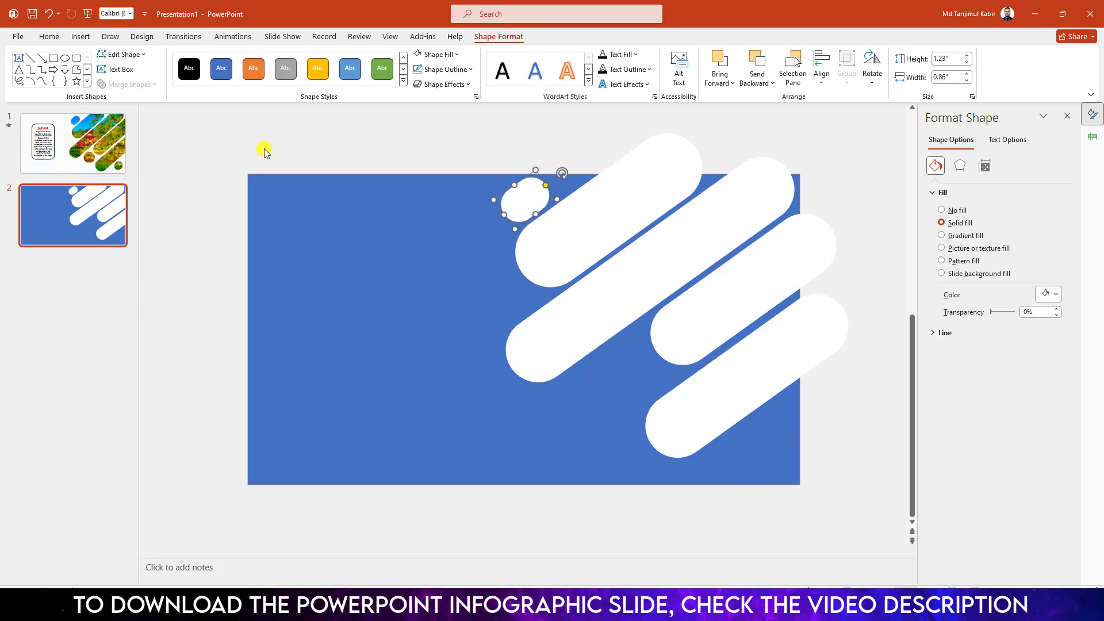
- Draw a circle on the slide's left with white fill and no outline
{"action": "left_click", "coordinate": [81, 36]}
{"action": "left_click", "coordinate": [195, 67]}
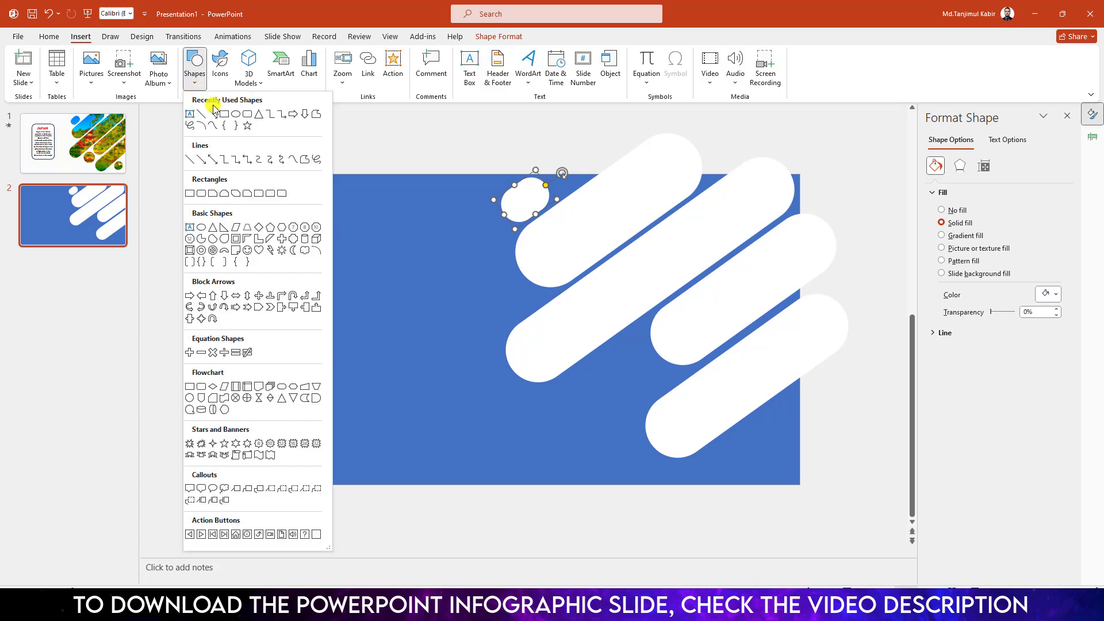
{"action": "left_click", "coordinate": [236, 114]}
{"action": "left_click_drag", "start_coordinate": [343, 238], "coordinate": [377, 291]}
{"action": "left_click", "coordinate": [436, 54]}
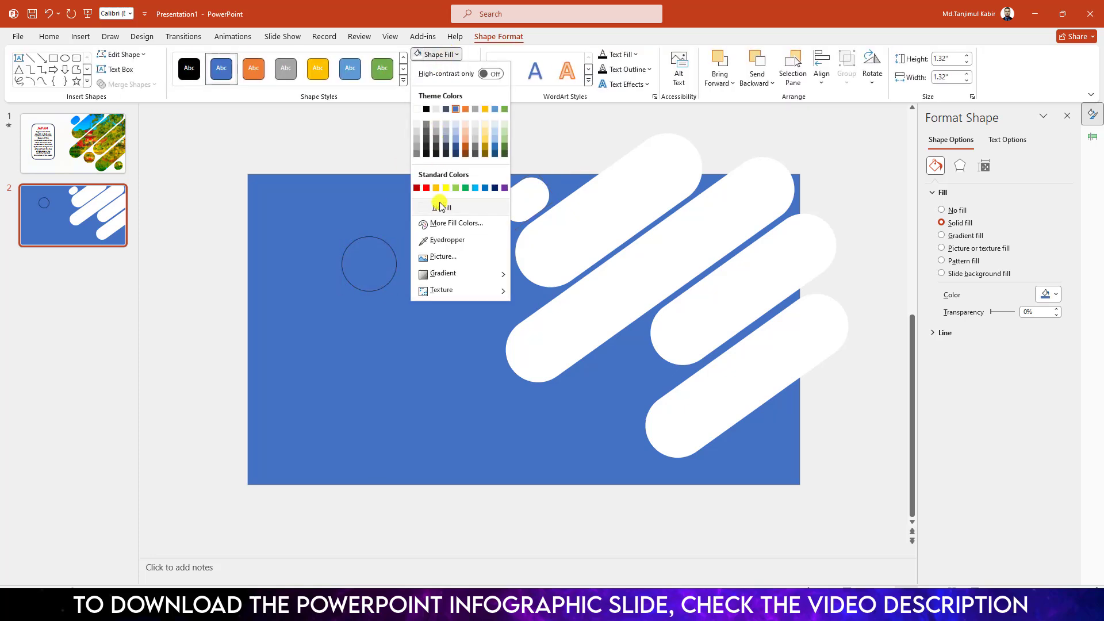
{"action": "left_click", "coordinate": [417, 110]}
{"action": "left_click", "coordinate": [442, 69]}
{"action": "left_click", "coordinate": [442, 222]}
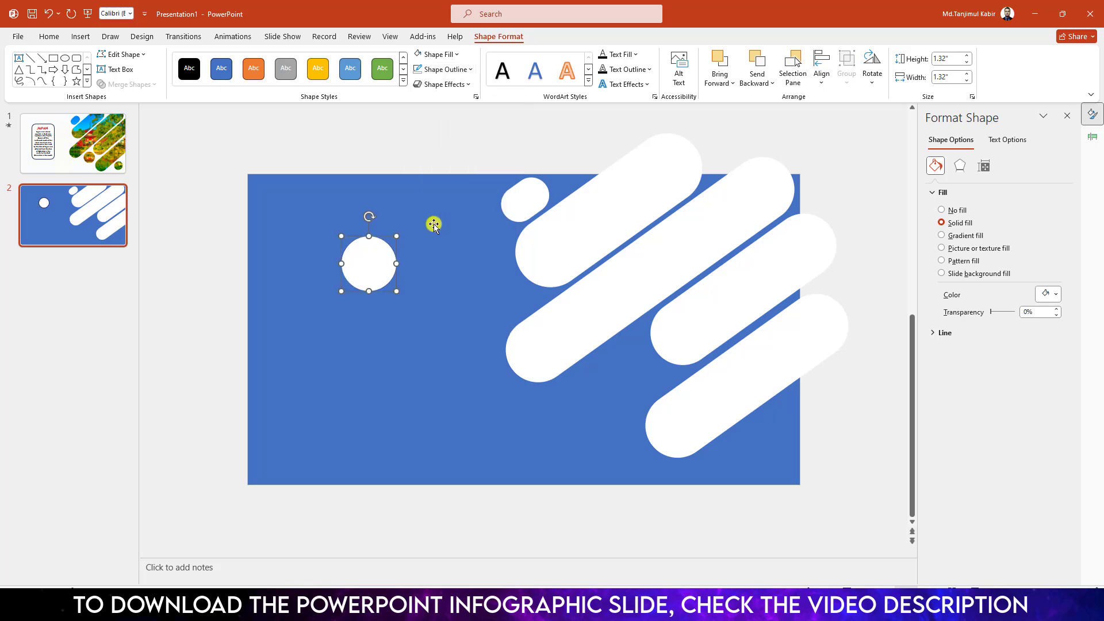
- Move the circle between the bars and place a smaller 0.93-inch copy at the lower right
{"action": "left_click_drag", "start_coordinate": [372, 276], "coordinate": [623, 385]}
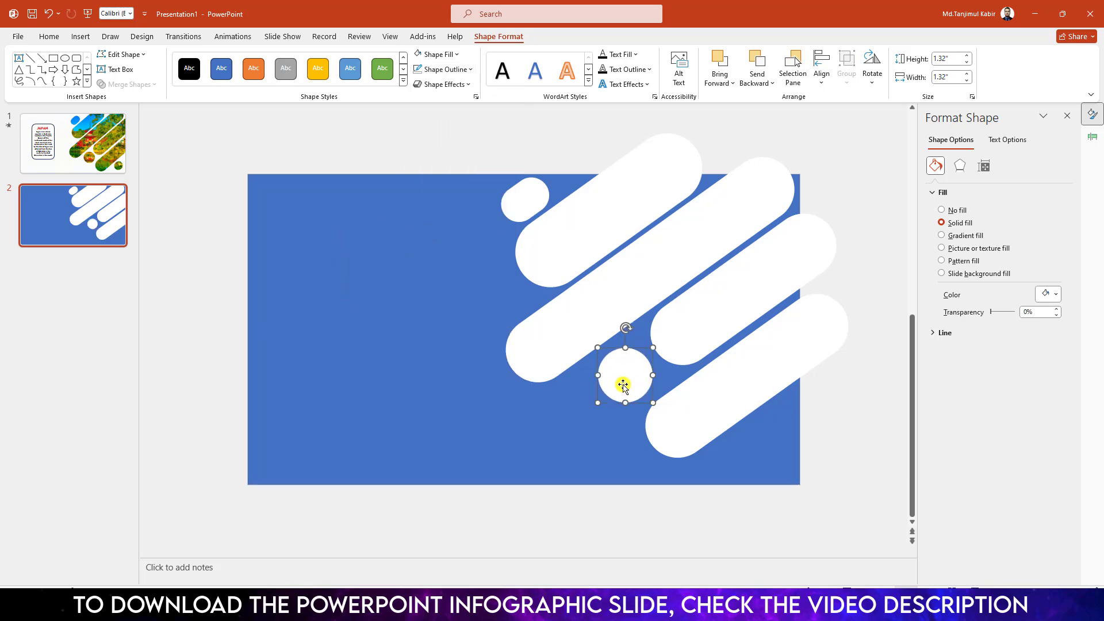
{"action": "key", "text": "ctrl+z"}
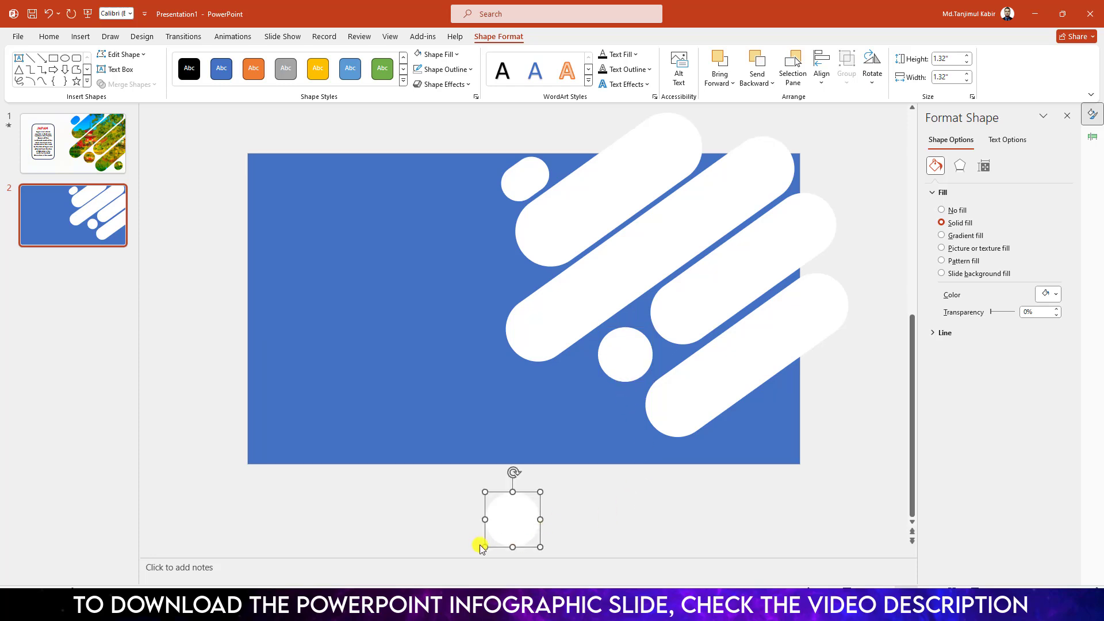
{"action": "left_click_drag", "start_coordinate": [485, 547], "coordinate": [757, 443]}
{"action": "left_click", "coordinate": [513, 370]}
- Nudge the long bar down-left and widen the upper-left white bar
{"action": "left_click_drag", "start_coordinate": [512, 370], "coordinate": [499, 381]}
{"action": "left_click", "coordinate": [547, 266]}
{"action": "left_click_drag", "start_coordinate": [524, 271], "coordinate": [499, 285]}
- Select the blue rectangle with all pills and circles, then merge them with Subtract
{"action": "left_click", "coordinate": [447, 292]}
{"action": "left_click", "coordinate": [222, 247]}
{"action": "left_click", "coordinate": [313, 236]}
{"action": "left_click", "coordinate": [528, 198], "text": "shift"}
{"action": "left_click", "coordinate": [581, 242], "text": "shift"}
{"action": "left_click", "coordinate": [609, 298], "text": "shift"}
{"action": "left_click", "coordinate": [696, 315], "text": "shift"}
{"action": "left_click", "coordinate": [635, 374], "text": "shift"}
{"action": "left_click", "coordinate": [673, 414], "text": "shift"}
{"action": "left_click", "coordinate": [758, 445], "text": "shift"}
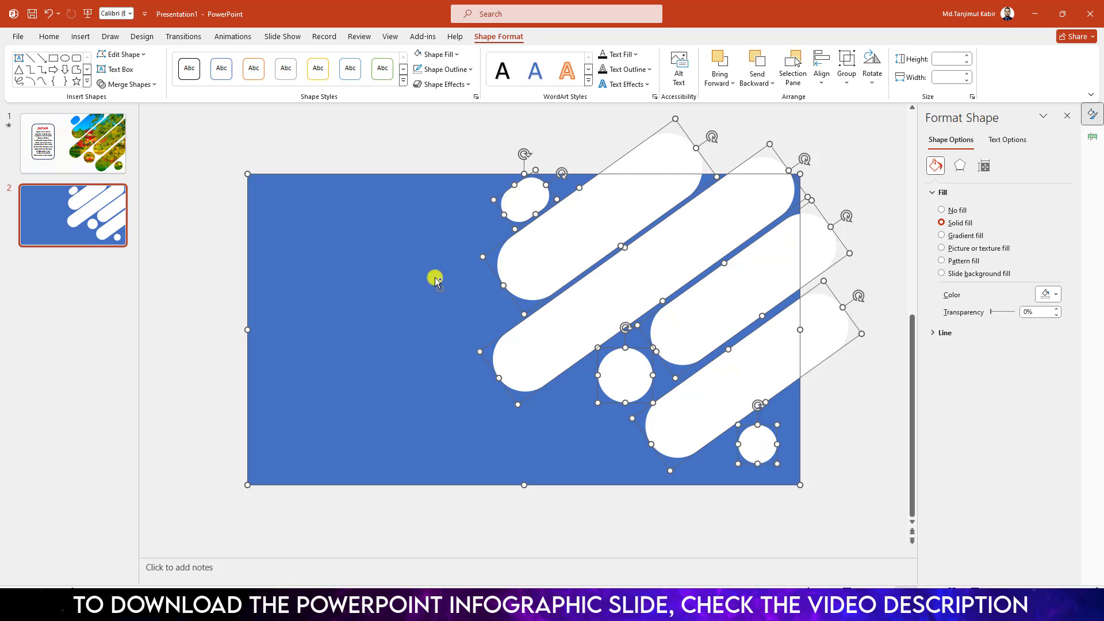
{"action": "left_click", "coordinate": [128, 86]}
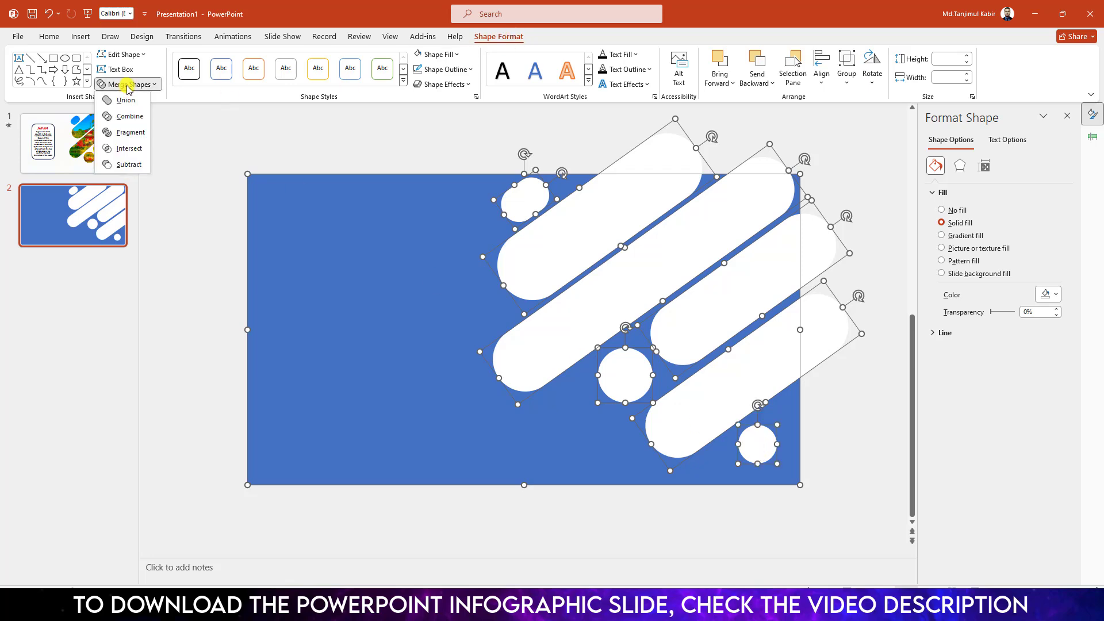
{"action": "left_click", "coordinate": [124, 165]}
- Insert the green lake temple photo from this device onto the slide
{"action": "left_click", "coordinate": [90, 39]}
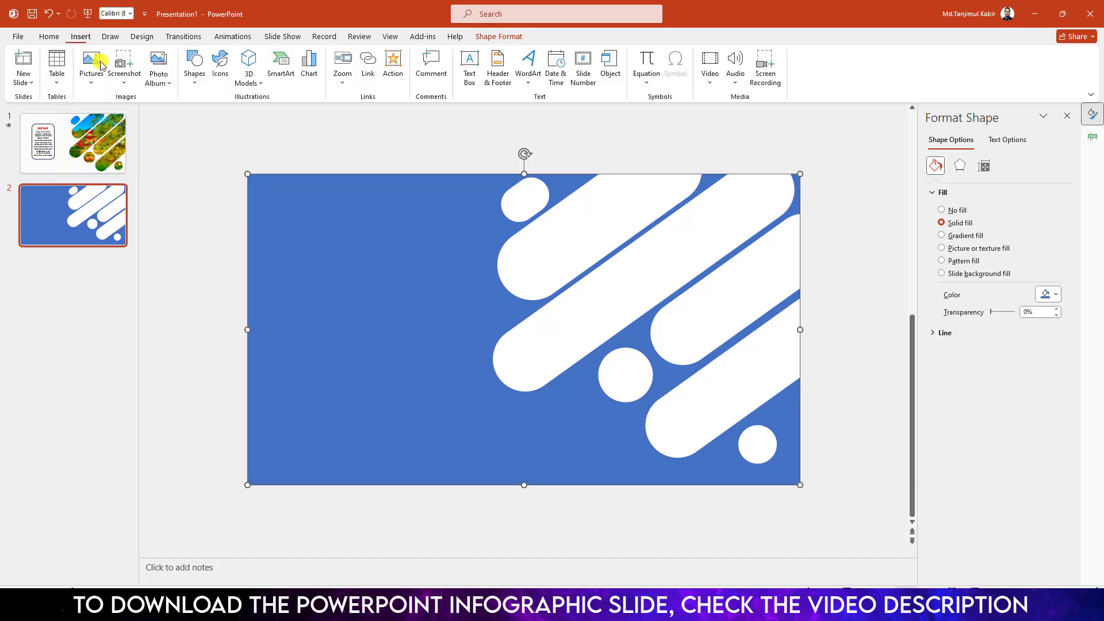
{"action": "left_click", "coordinate": [91, 69]}
{"action": "left_click", "coordinate": [118, 116]}
{"action": "left_click", "coordinate": [144, 135]}
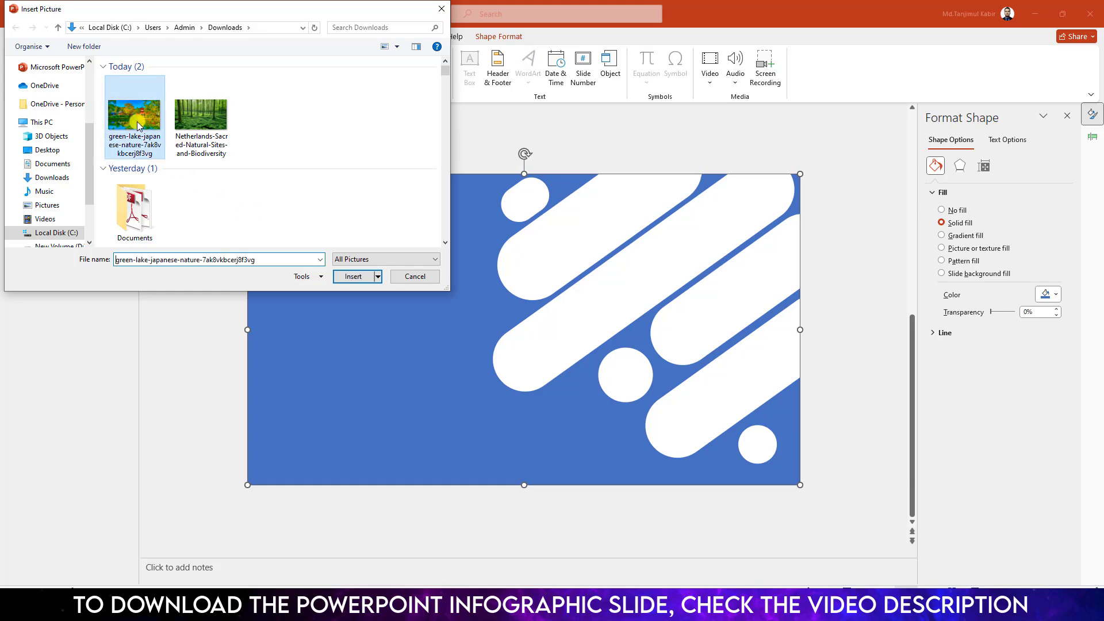
{"action": "left_click", "coordinate": [353, 277]}
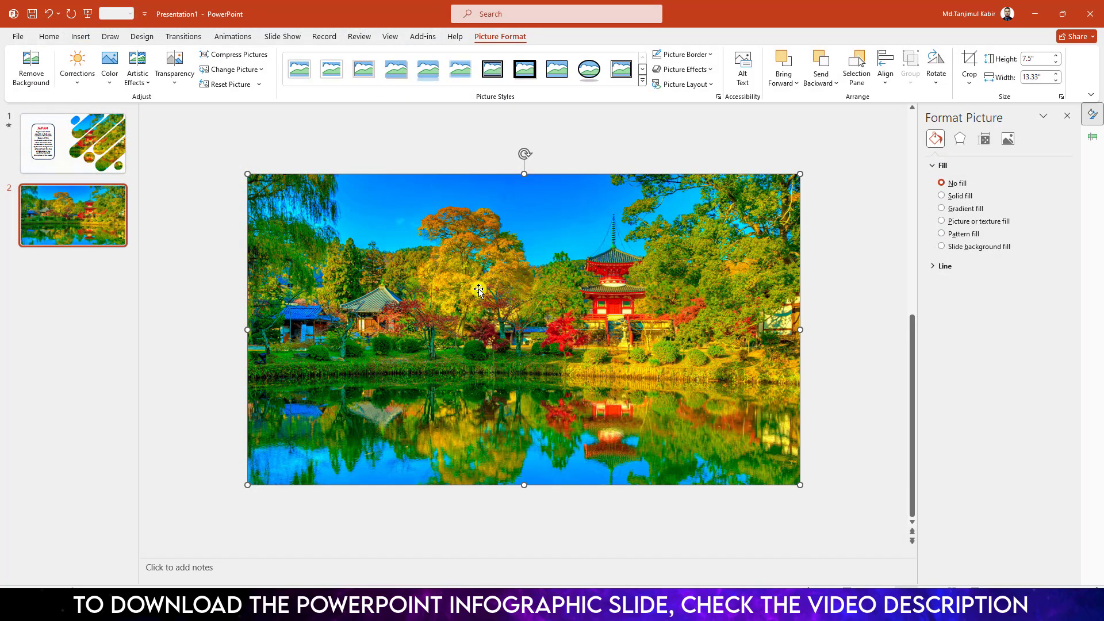
- Crop the photo to a 16:9 aspect ratio so it fills the slide
{"action": "left_click", "coordinate": [970, 80]}
{"action": "mouse_move", "coordinate": [1001, 138]}
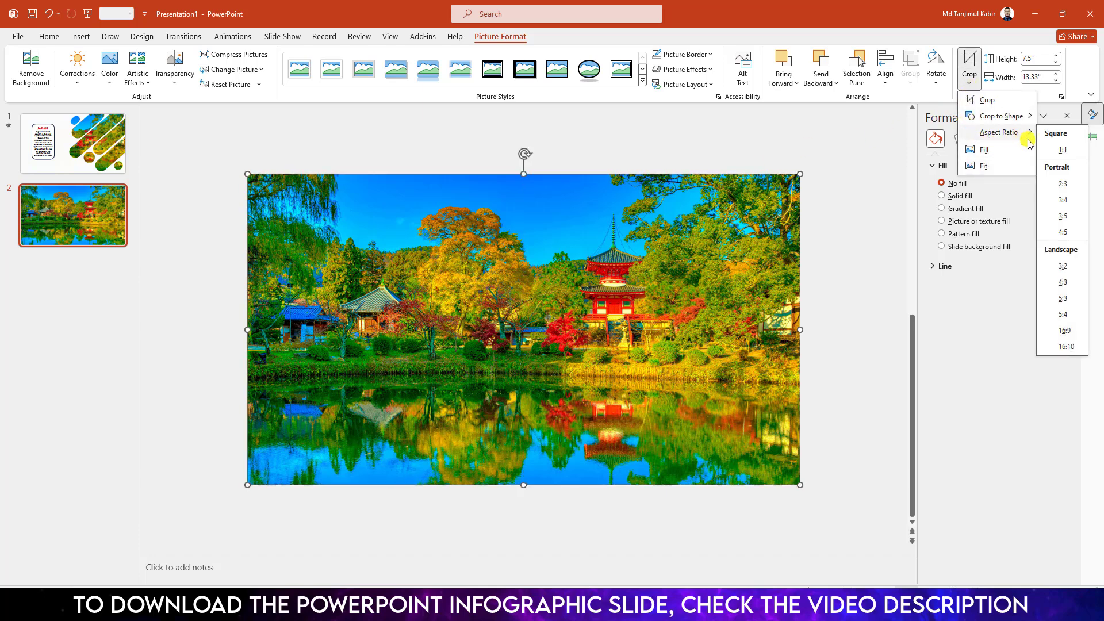
{"action": "left_click", "coordinate": [1065, 332]}
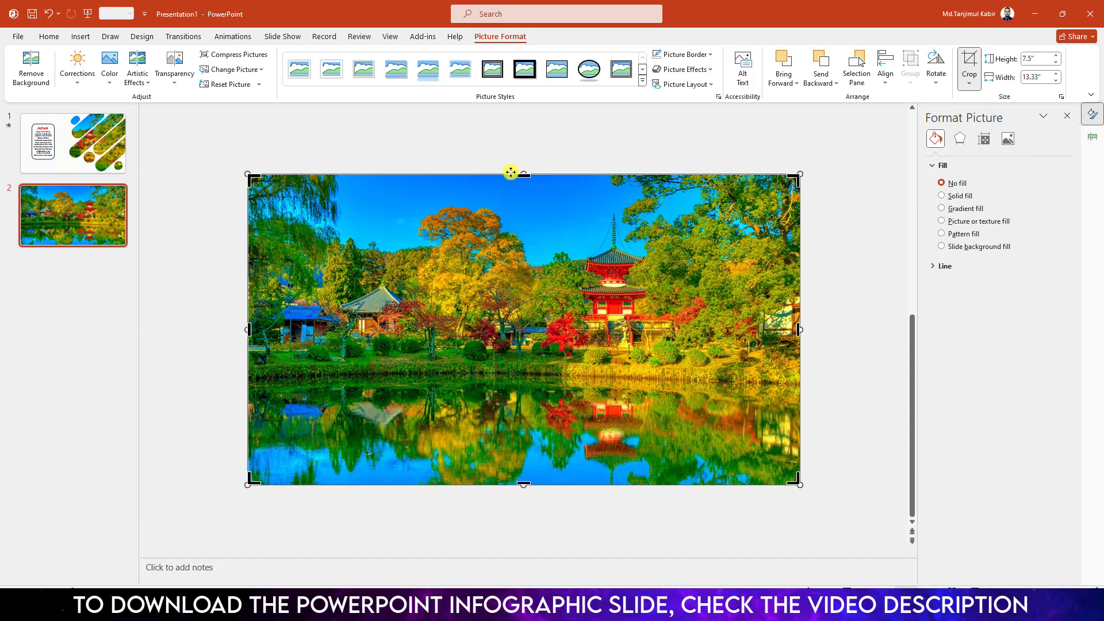
{"action": "left_click", "coordinate": [823, 241]}
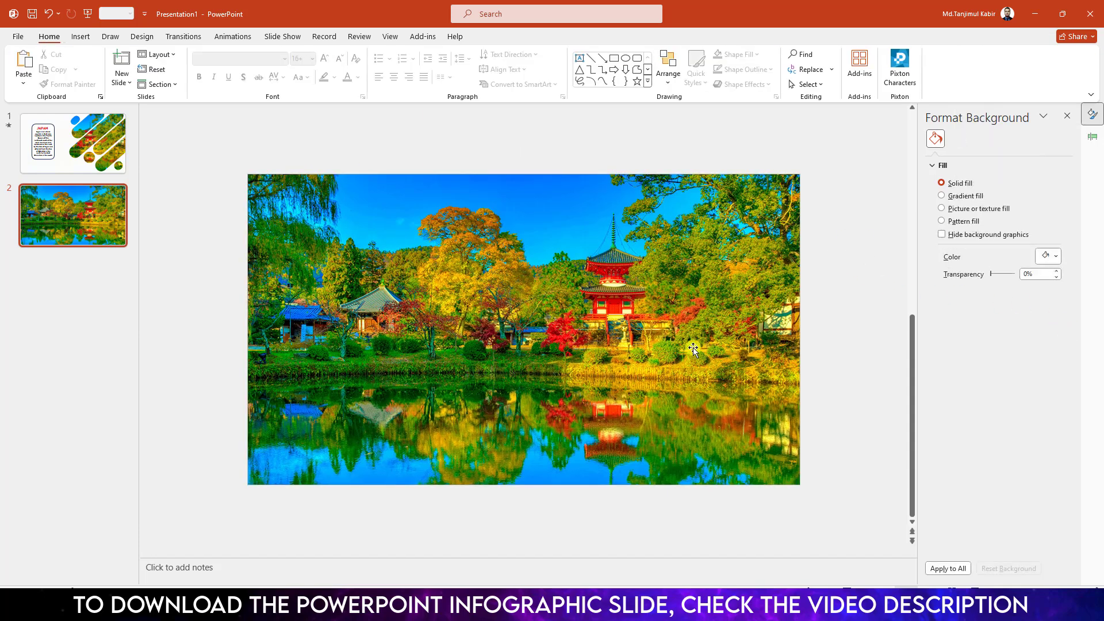
- Send the lake photo to the back and open Format Shape for the blue cut-out shape
{"action": "left_click", "coordinate": [467, 337]}
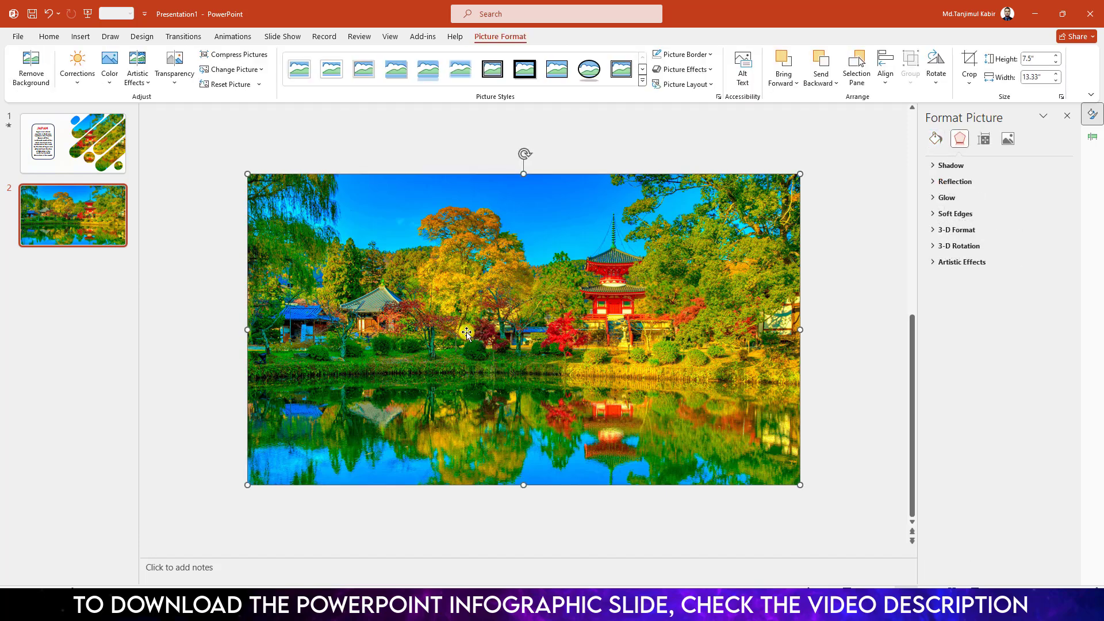
{"action": "right_click", "coordinate": [467, 334]}
{"action": "left_click", "coordinate": [508, 208]}
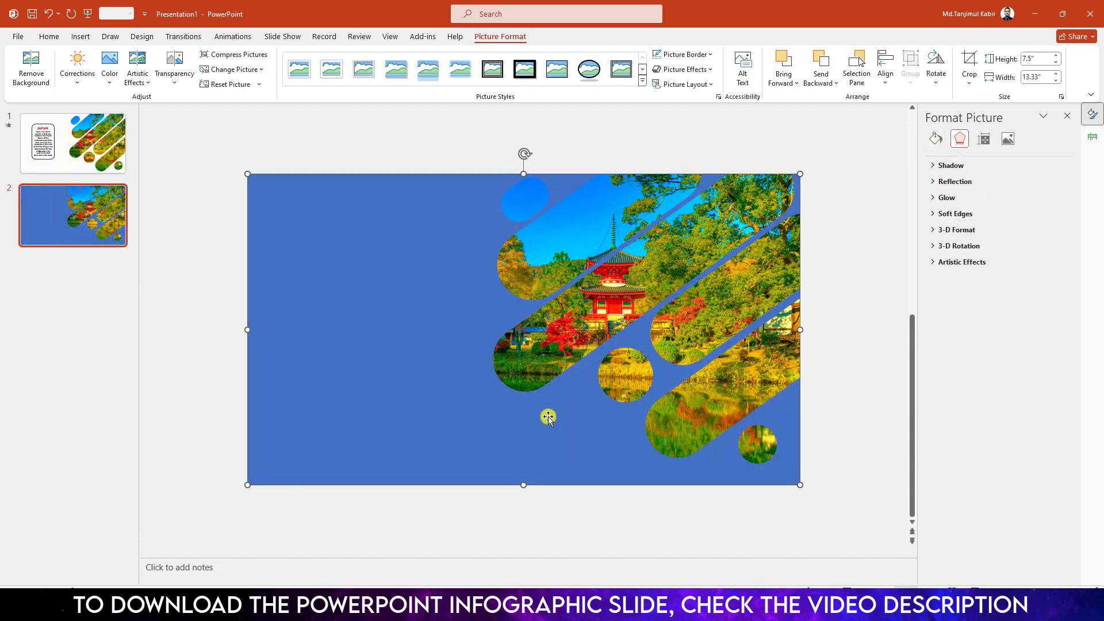
{"action": "left_click", "coordinate": [382, 317]}
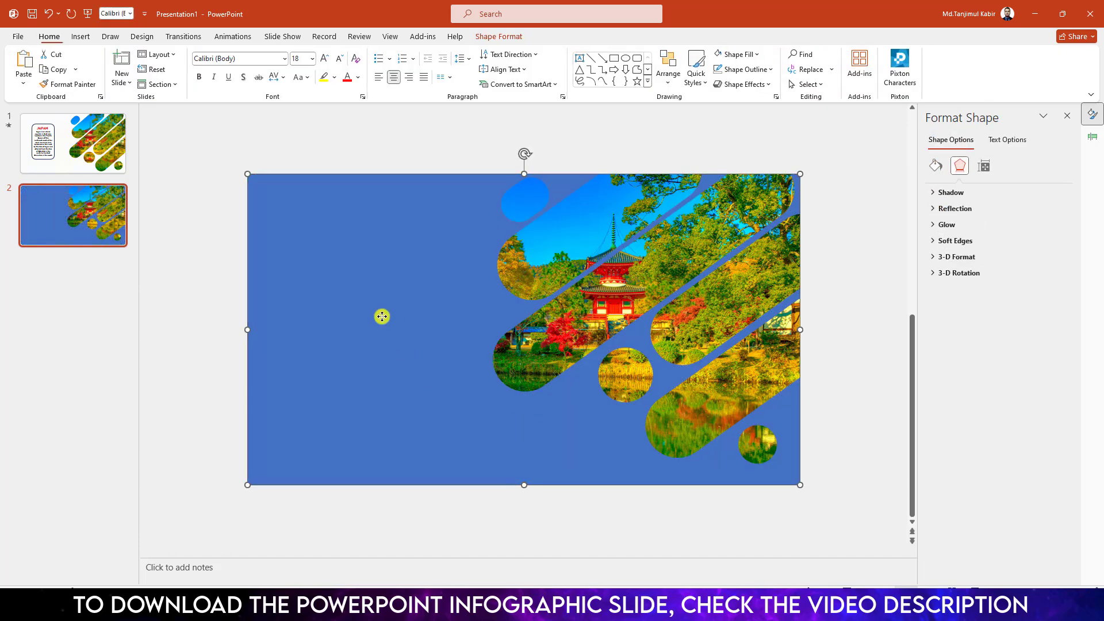
{"action": "right_click", "coordinate": [409, 264]}
{"action": "left_click", "coordinate": [461, 529]}
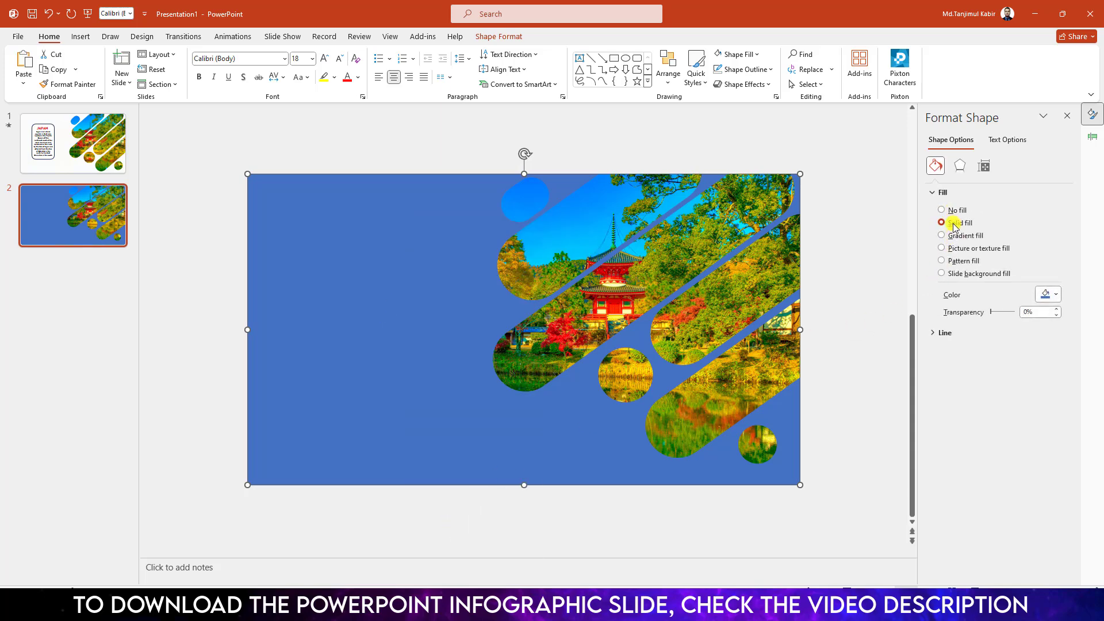
- Fill the cut-out overlay with white at 20% transparency
{"action": "left_click", "coordinate": [1056, 295]}
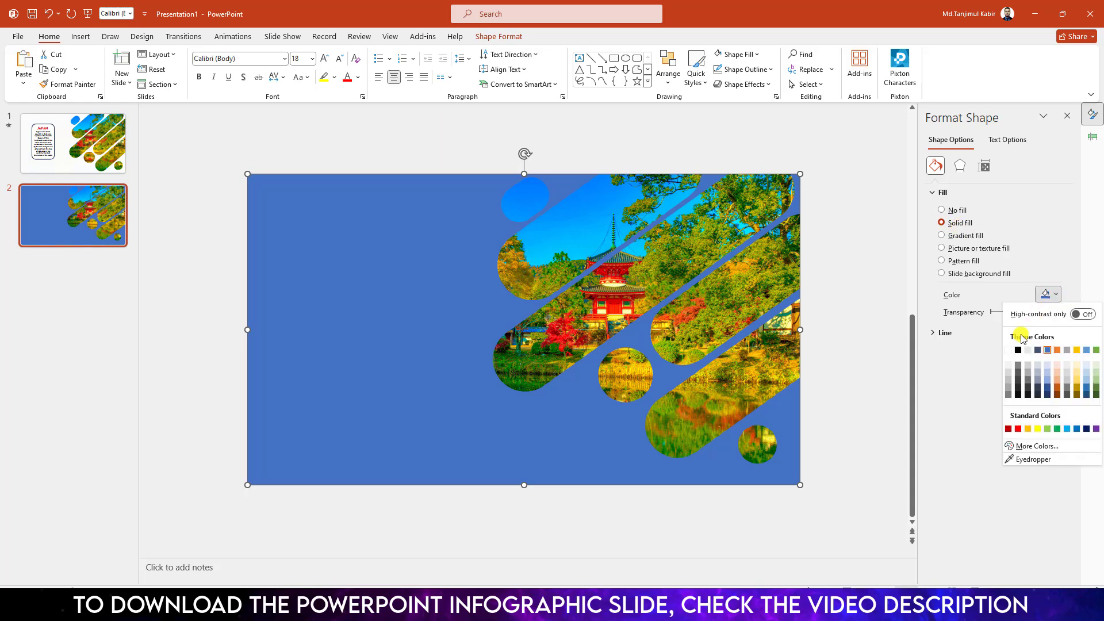
{"action": "left_click", "coordinate": [1009, 350]}
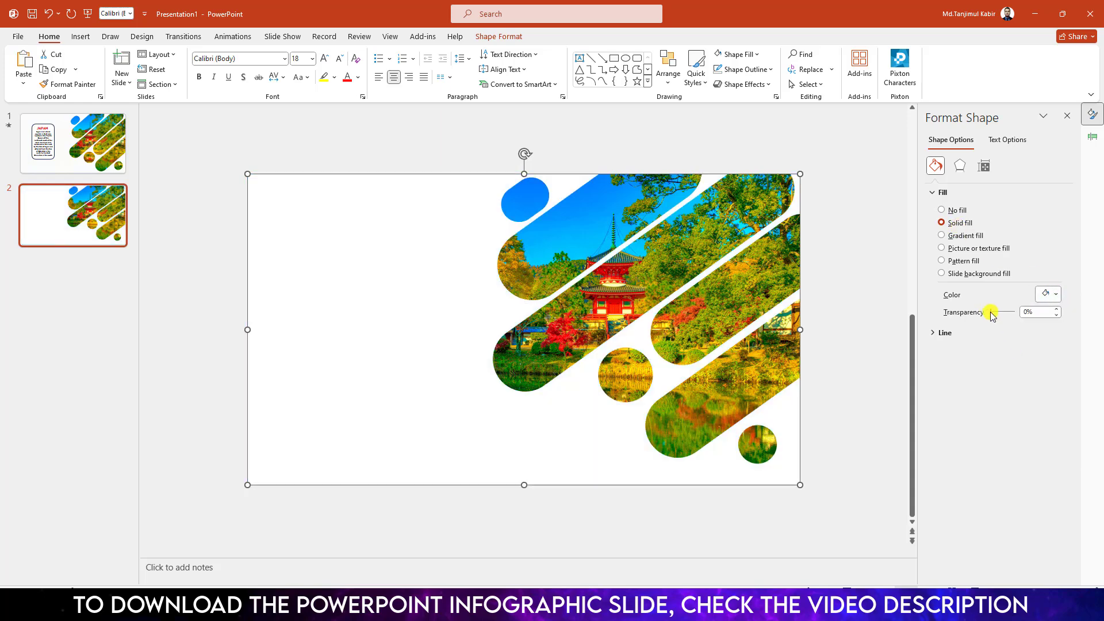
{"action": "left_click_drag", "start_coordinate": [991, 313], "coordinate": [993, 313]}
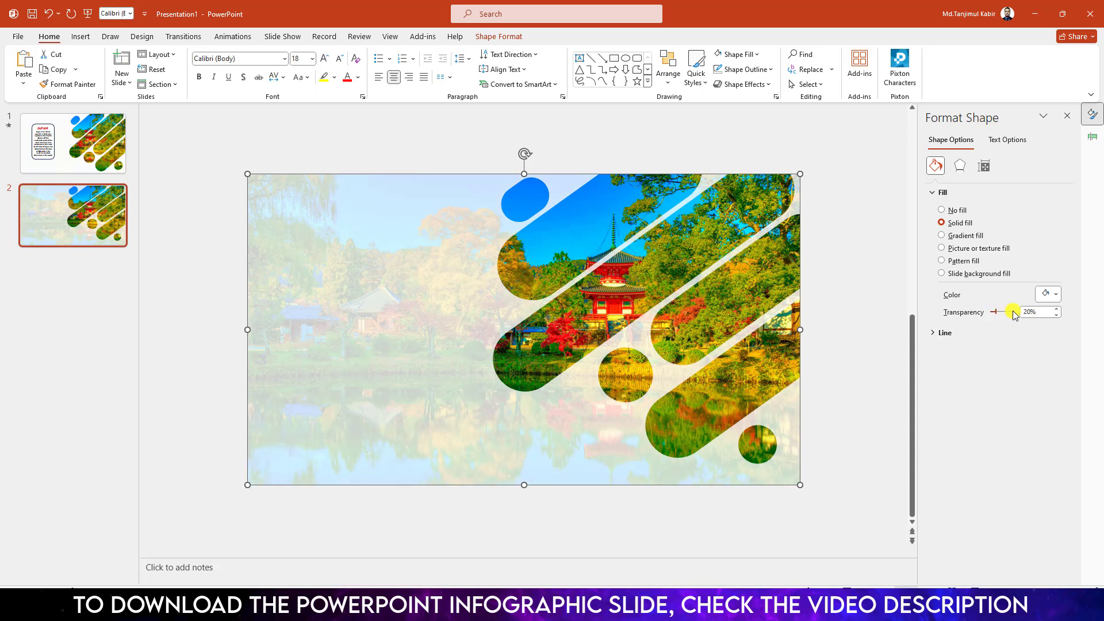
{"action": "left_click", "coordinate": [152, 255]}
- Draw a tall white rounded-rectangle card on the slide's left
{"action": "left_click", "coordinate": [81, 36]}
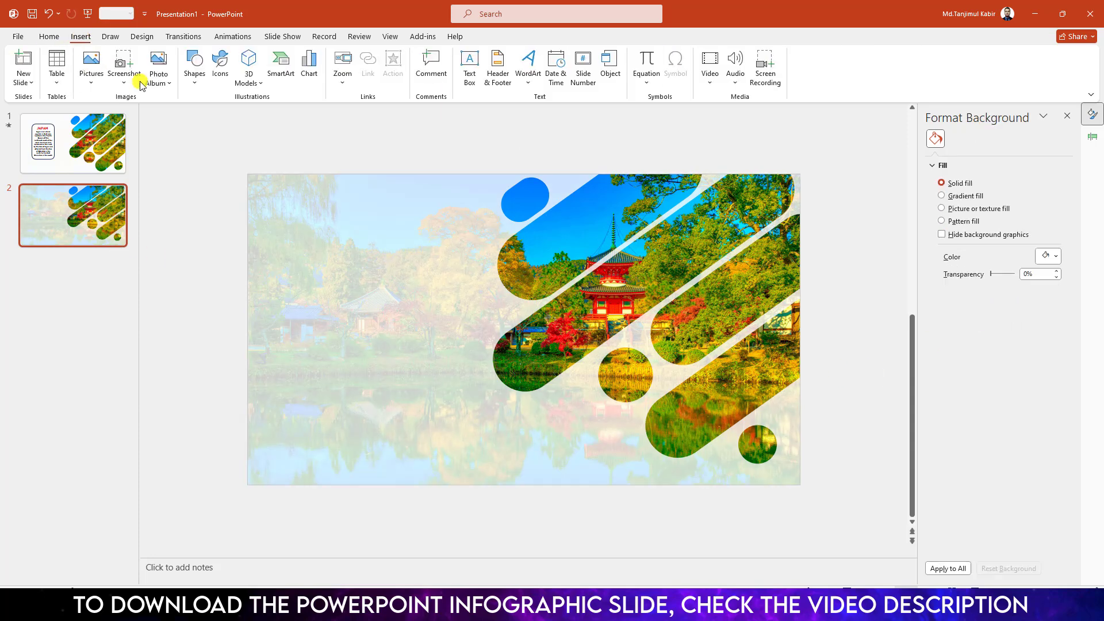
{"action": "left_click", "coordinate": [193, 85]}
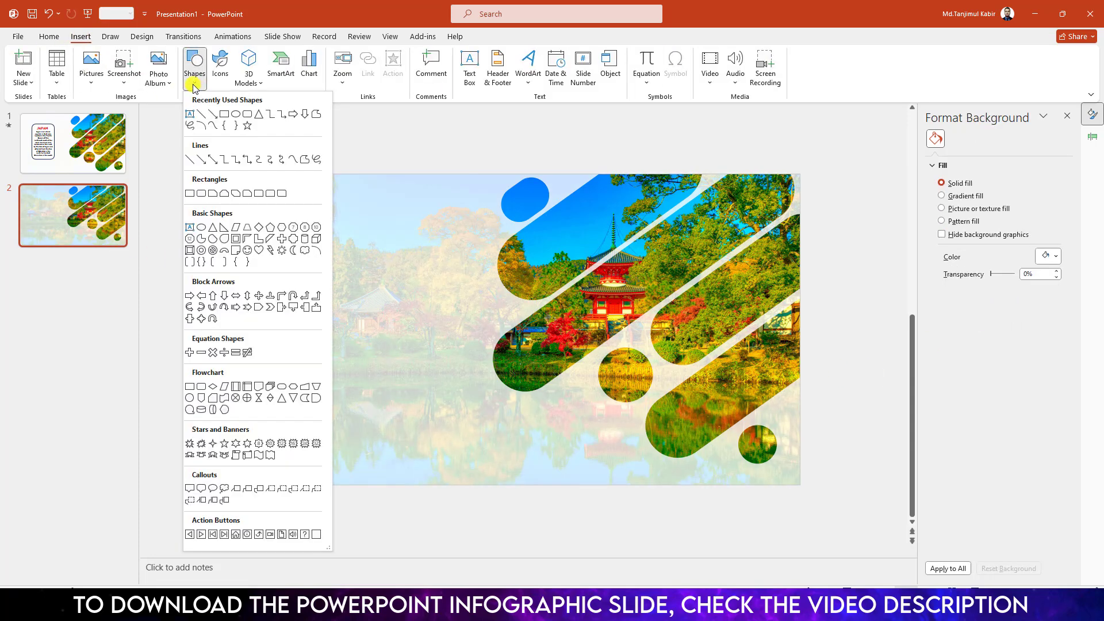
{"action": "left_click", "coordinate": [246, 115]}
{"action": "mouse_move", "coordinate": [322, 236]}
{"action": "left_mouse_down"}
{"action": "mouse_move", "coordinate": [383, 321]}
{"action": "mouse_move", "coordinate": [405, 400]}
{"action": "mouse_move", "coordinate": [428, 409]}
{"action": "left_mouse_up"}
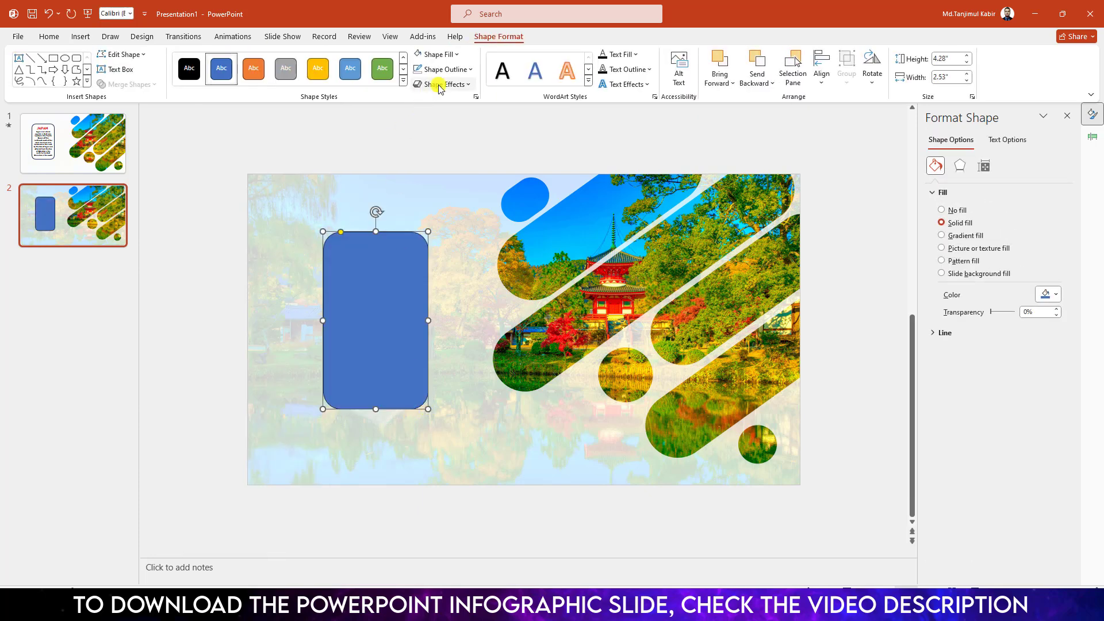
{"action": "left_click", "coordinate": [440, 54]}
{"action": "left_click", "coordinate": [416, 108]}
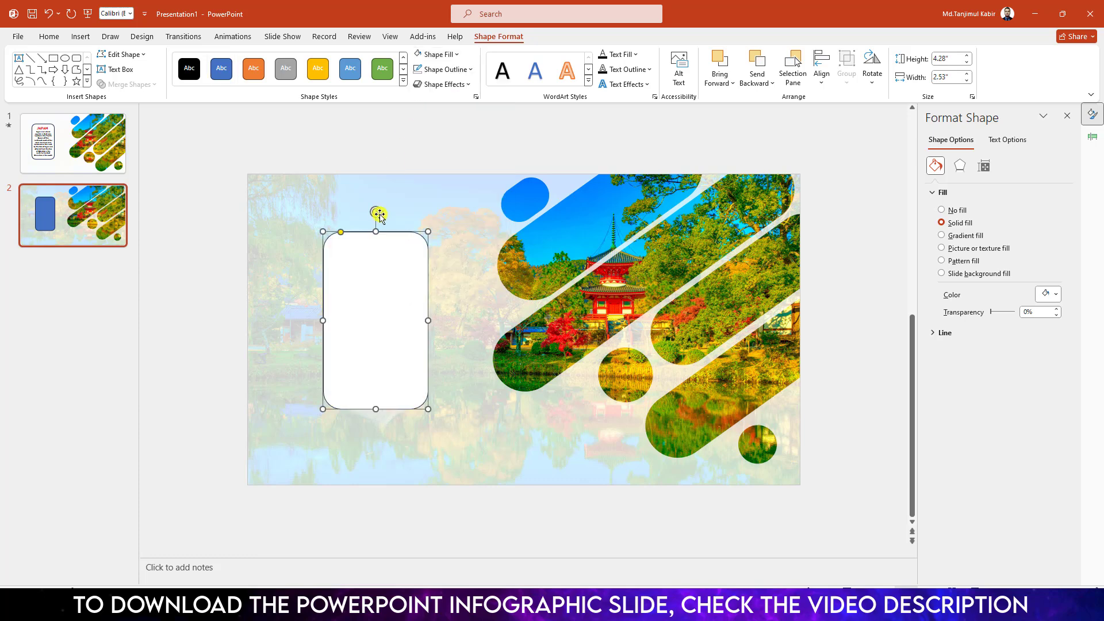
{"action": "left_click_drag", "start_coordinate": [377, 258], "coordinate": [403, 271]}
- Add a centred red 'JAPAN' title in LEMON MILK 32 pt at the top of the card
{"action": "left_click", "coordinate": [117, 69]}
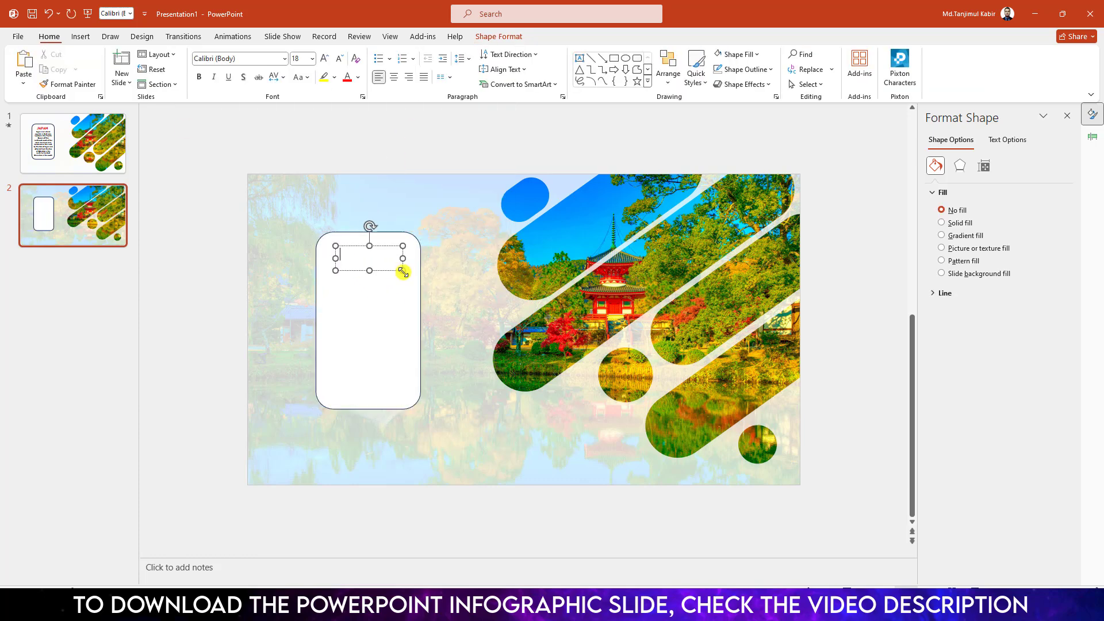
{"action": "type", "text": "JAPAN"}
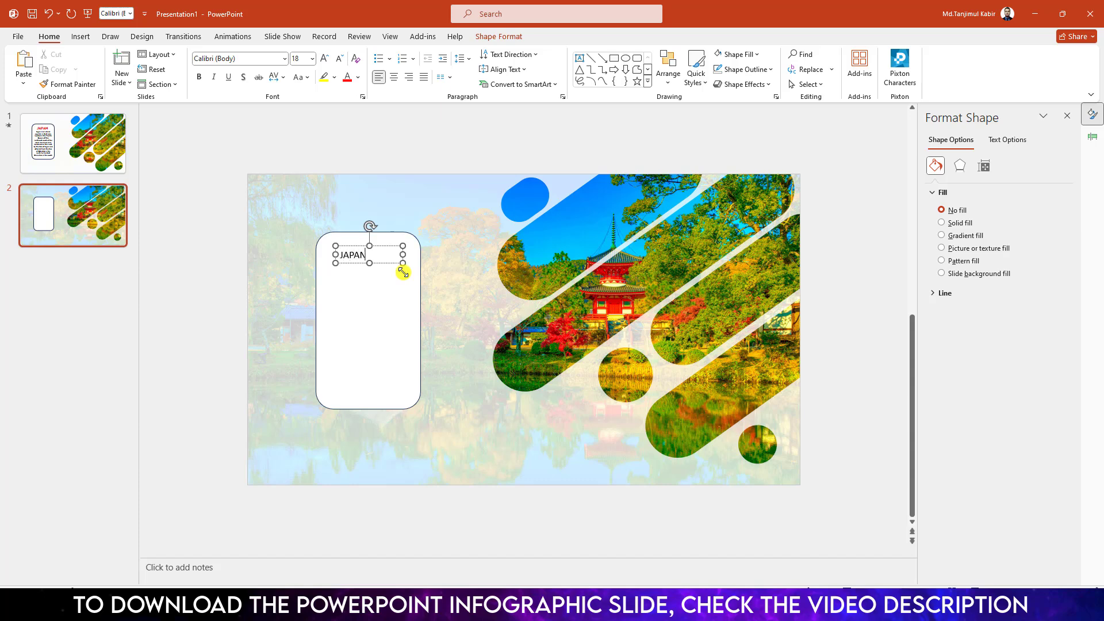
{"action": "key", "text": "ctrl+a"}
{"action": "key", "text": "ctrl+e"}
{"action": "left_click", "coordinate": [265, 59]}
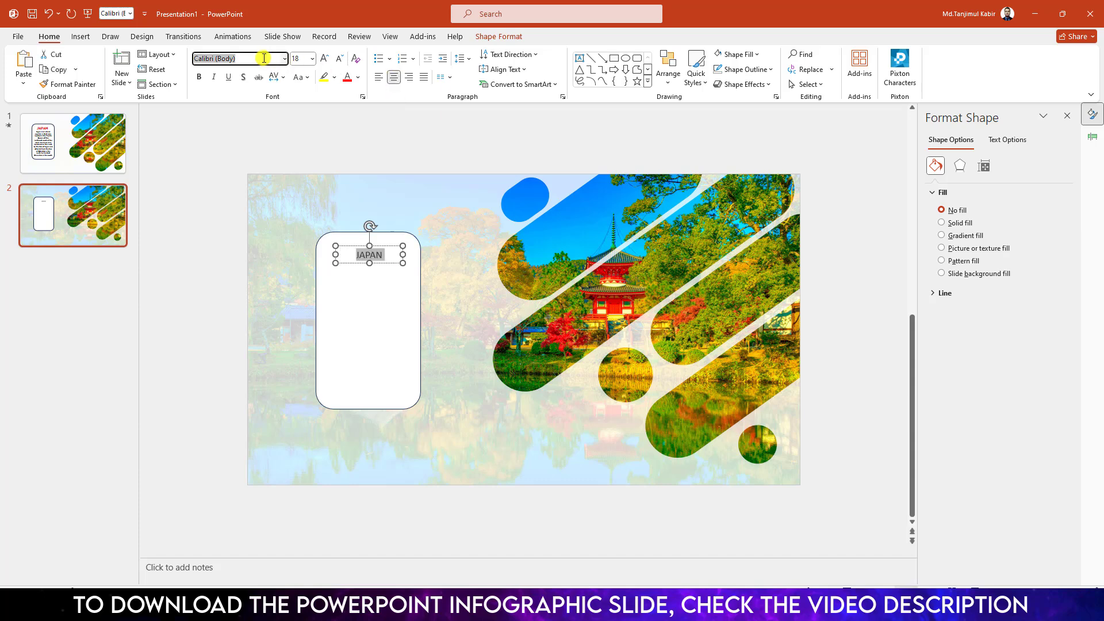
{"action": "type", "text": "LE"}
{"action": "key", "text": "Return"}
{"action": "left_click", "coordinate": [348, 77]}
{"action": "left_click", "coordinate": [325, 58]}
{"action": "left_click", "coordinate": [325, 58]}
{"action": "left_click", "coordinate": [325, 58]}
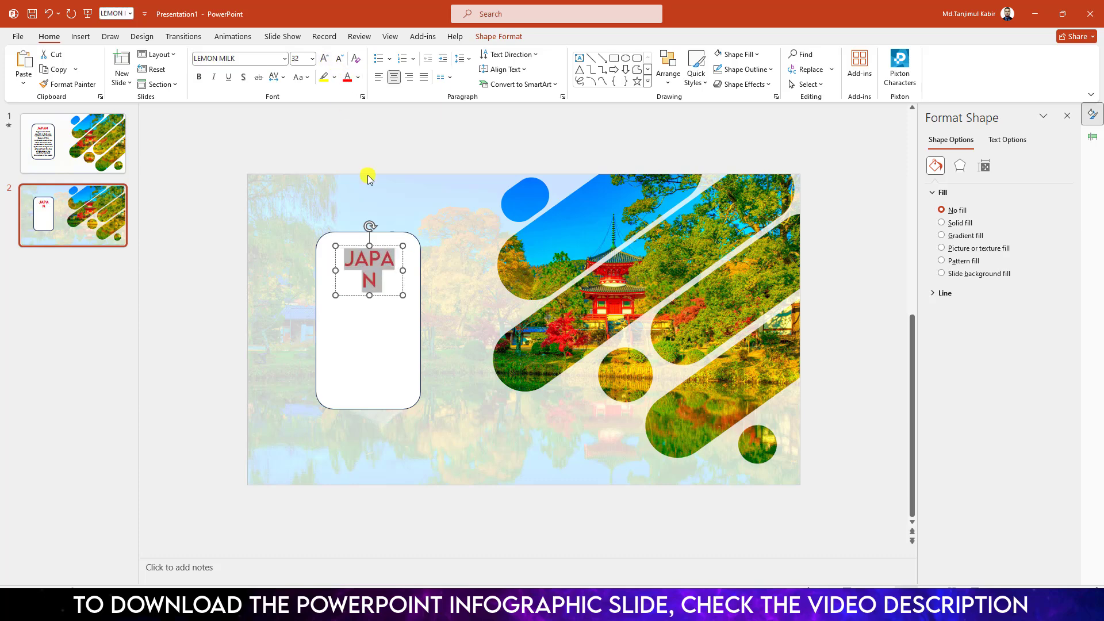
{"action": "left_click_drag", "start_coordinate": [404, 268], "coordinate": [412, 264]}
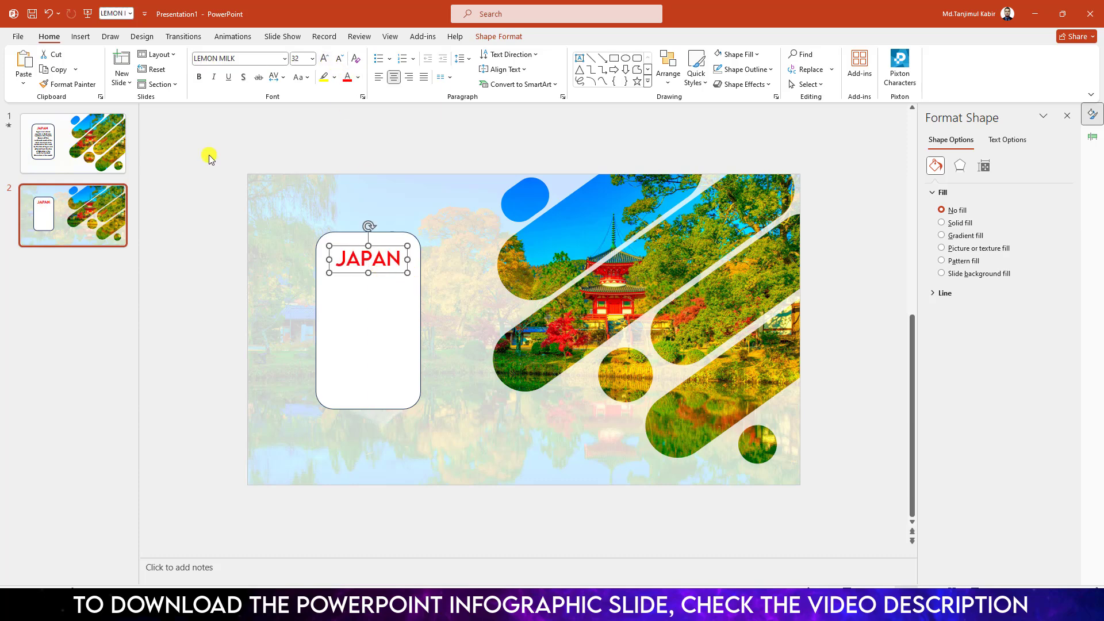
{"action": "left_click", "coordinate": [80, 37]}
- Paste the Japan paragraph into a text box under JAPAN, centred in Lora 12 pt
{"action": "left_click", "coordinate": [194, 69]}
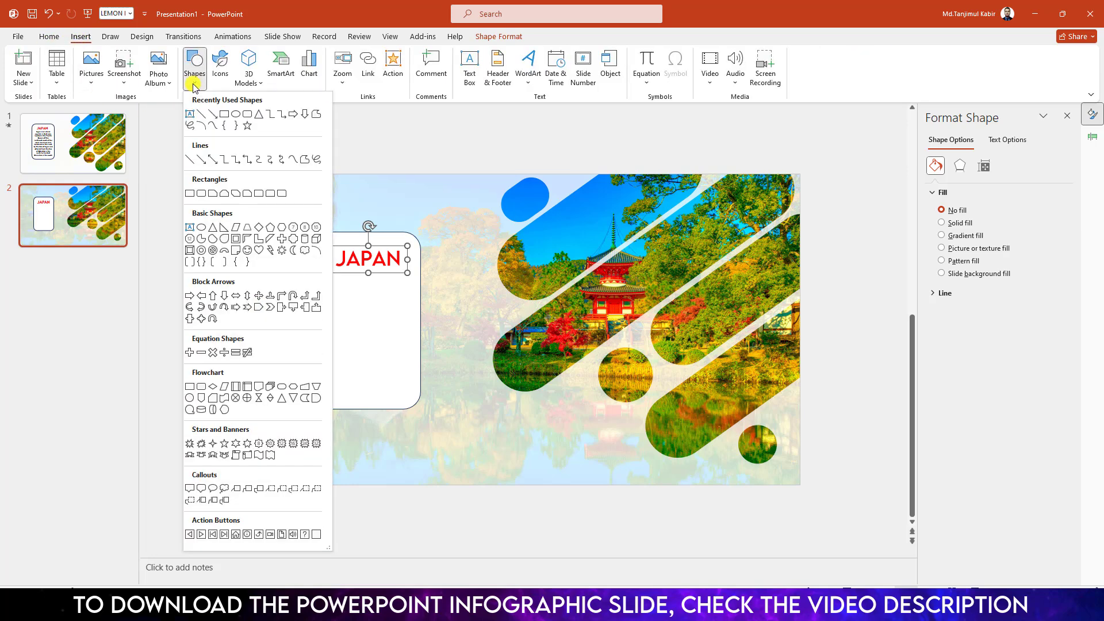
{"action": "left_click", "coordinate": [189, 114]}
{"action": "left_click_drag", "start_coordinate": [327, 282], "coordinate": [406, 399]}
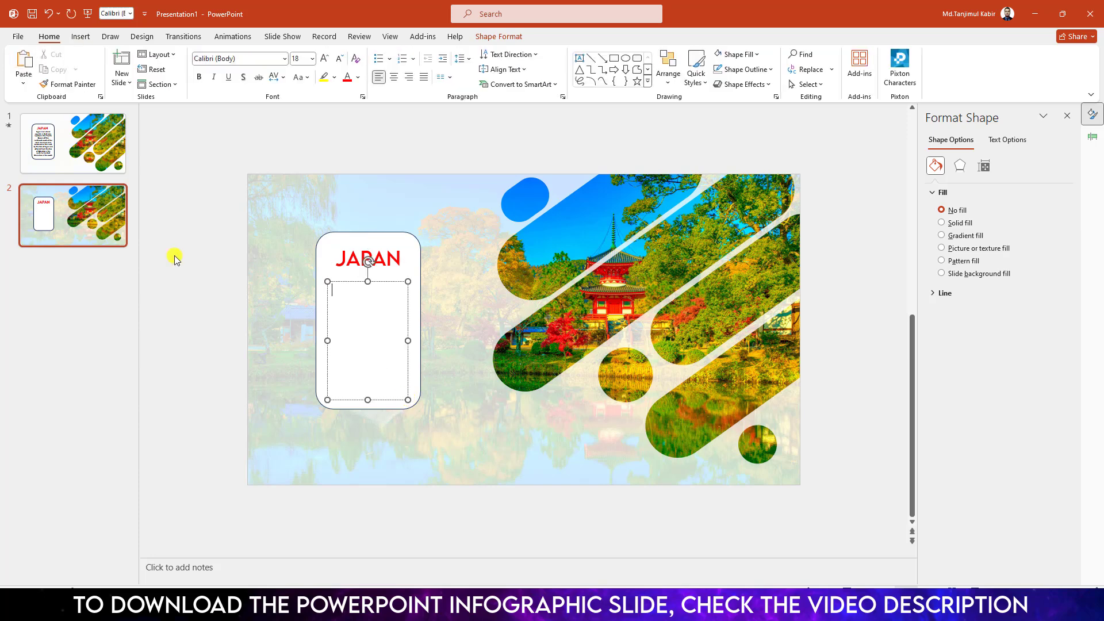
{"action": "type", "text": "Japan is an island country in East Asia, located in the Pacific Ocean off the northeast coast of the Asian mainland. It is bordered on the west by the Sea of Japan and extends from the Sea of Okhotsk in the north to the East China Sea in the south"}
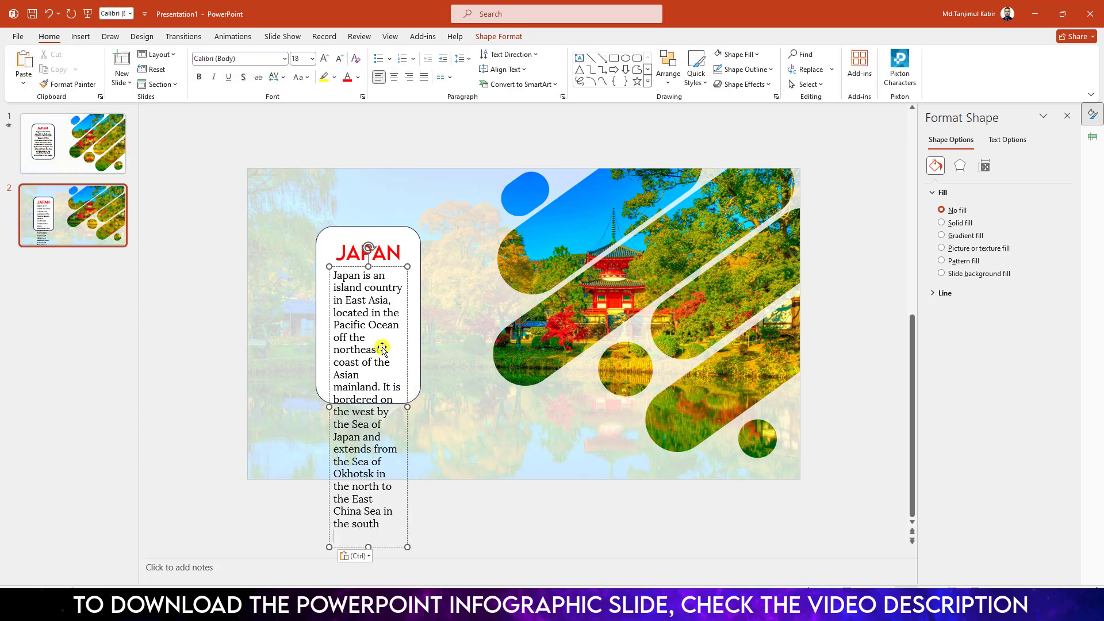
{"action": "key", "text": "ctrl+a"}
{"action": "key", "text": "ctrl+bracketleft"}
{"action": "key", "text": "ctrl+bracketleft"}
{"action": "key", "text": "ctrl+bracketleft"}
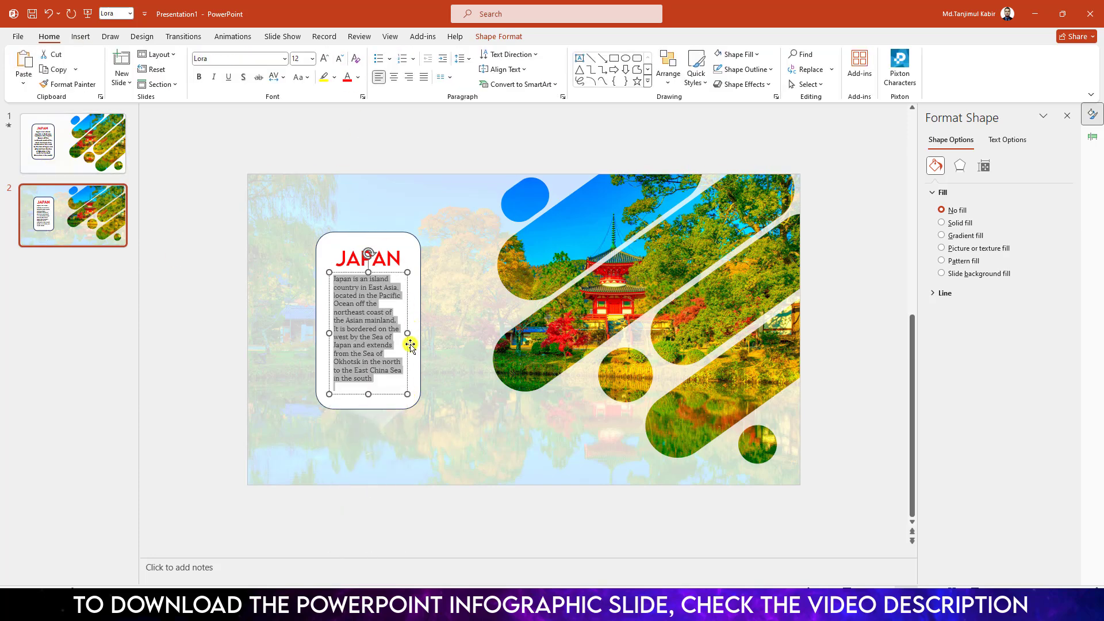
{"action": "left_click", "coordinate": [397, 82]}
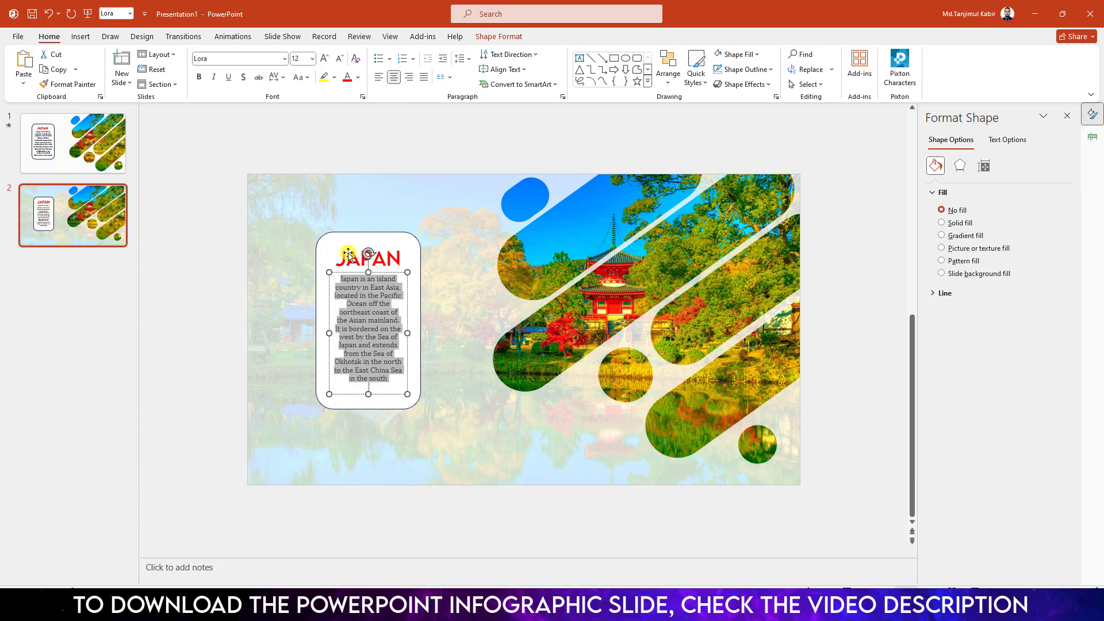
- Widen the paragraph box and select the card, title and paragraph together
{"action": "left_click_drag", "start_coordinate": [329, 335], "coordinate": [321, 330]}
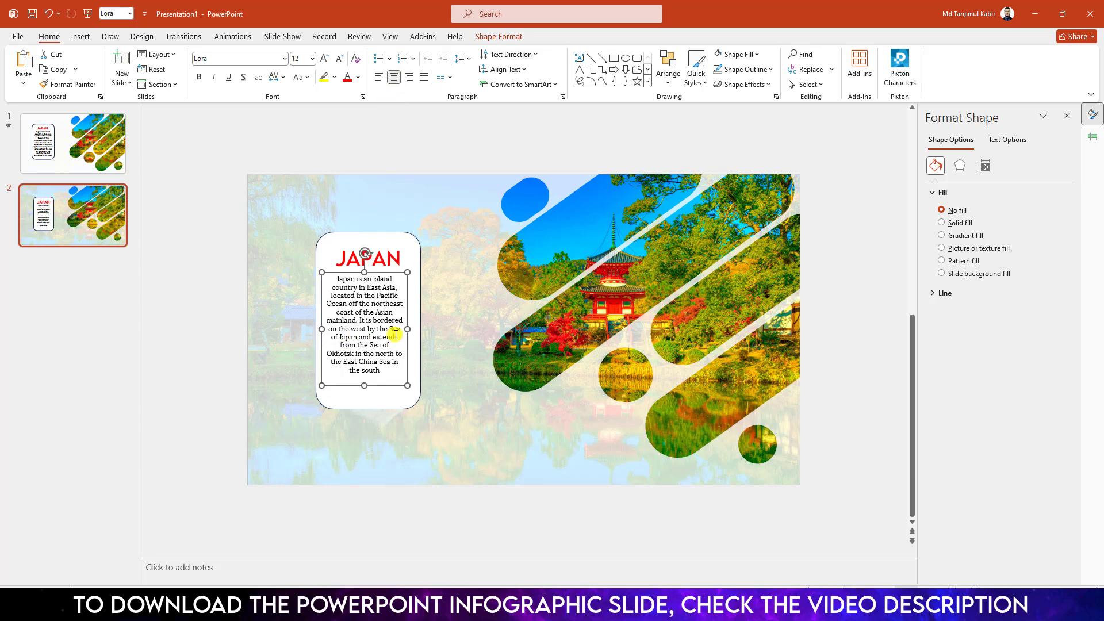
{"action": "left_click_drag", "start_coordinate": [407, 330], "coordinate": [415, 328]}
{"action": "left_click_drag", "start_coordinate": [258, 138], "coordinate": [454, 541]}
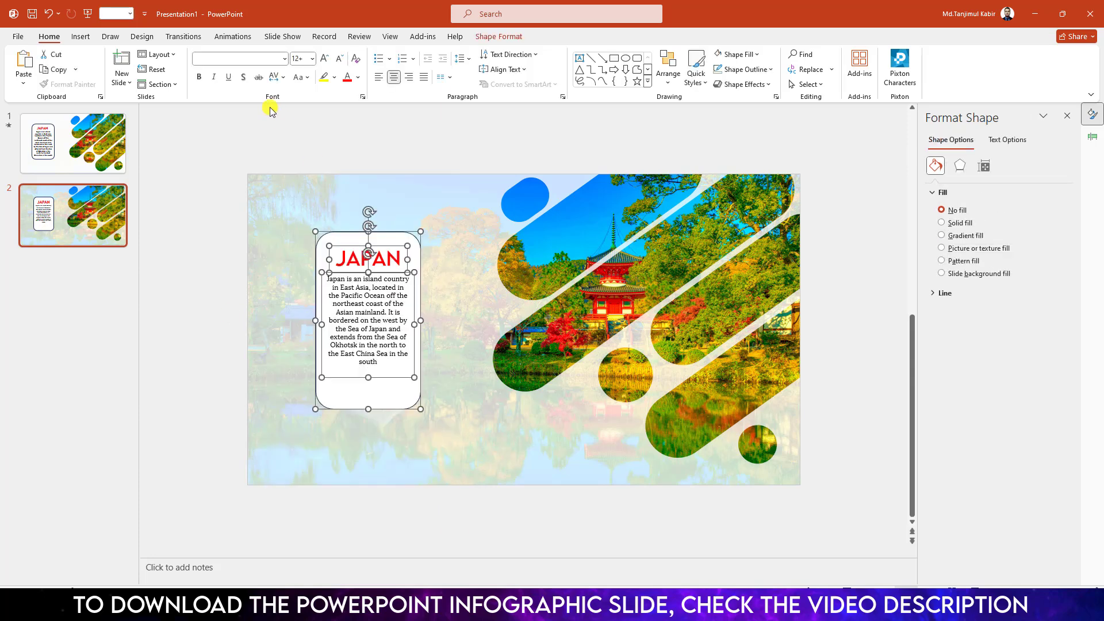
- Apply the Fly In animation from the left to the card, JAPAN title and paragraph
{"action": "left_click", "coordinate": [233, 37]}
{"action": "left_click", "coordinate": [218, 74]}
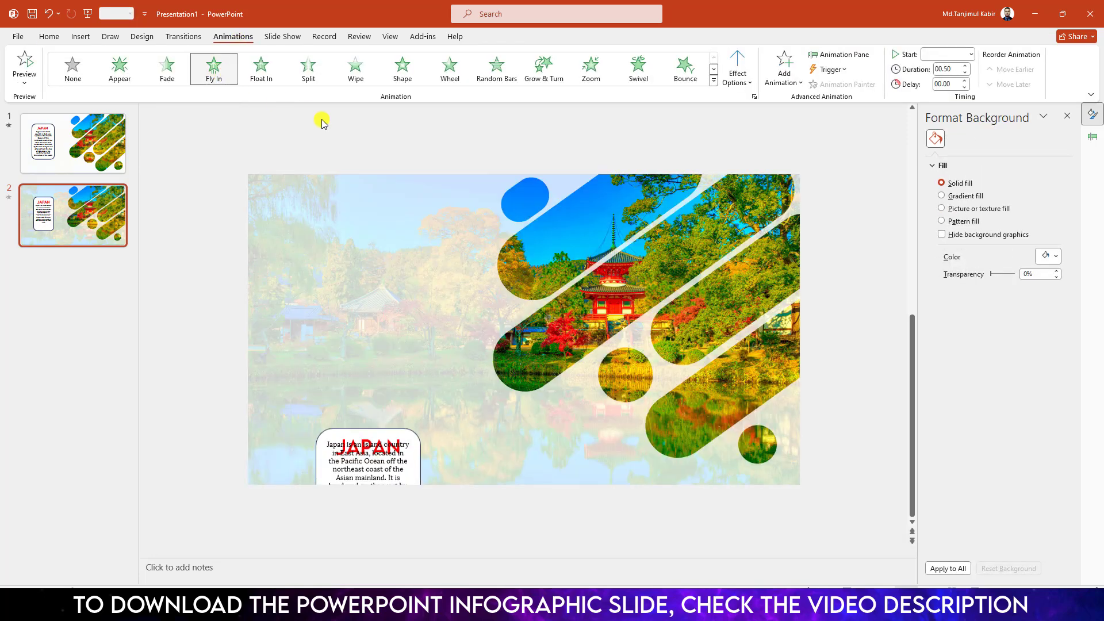
{"action": "left_click", "coordinate": [738, 78]}
{"action": "left_click", "coordinate": [771, 179]}
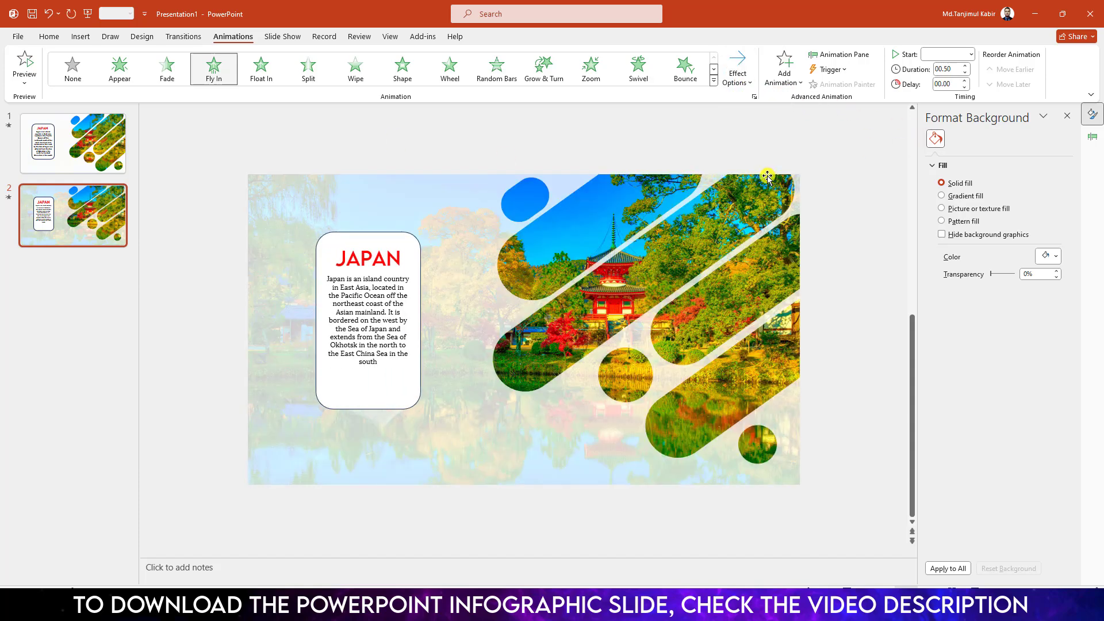
- Give the Fly In effect a 0.09-second bounce end in its Effect Options
{"action": "left_click", "coordinate": [843, 54]}
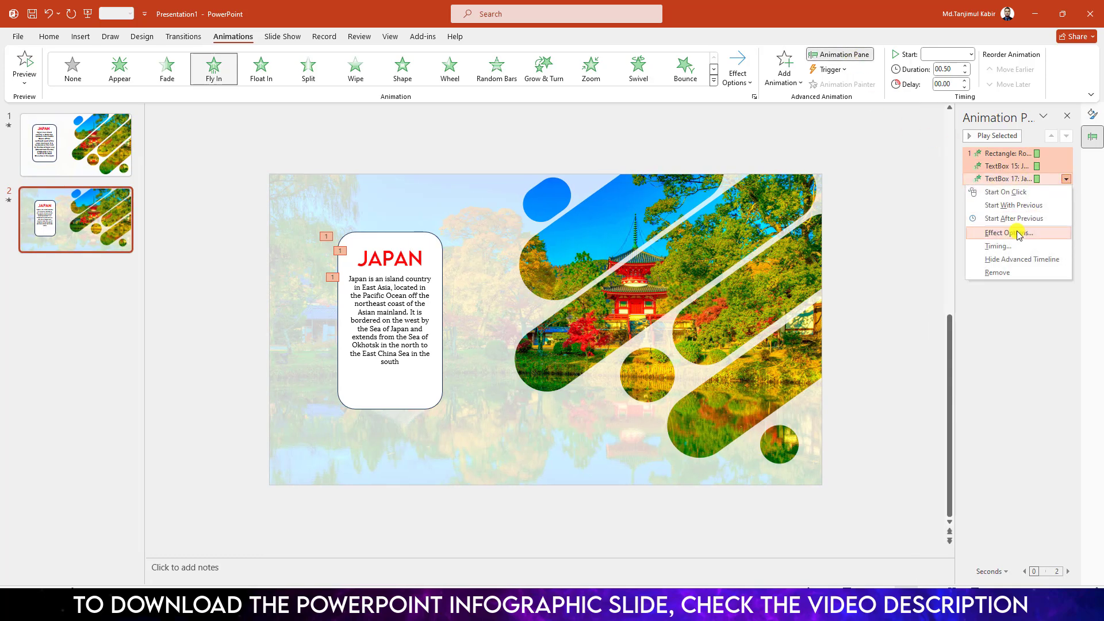
{"action": "left_click", "coordinate": [1010, 233]}
{"action": "left_click_drag", "start_coordinate": [522, 295], "coordinate": [529, 295]}
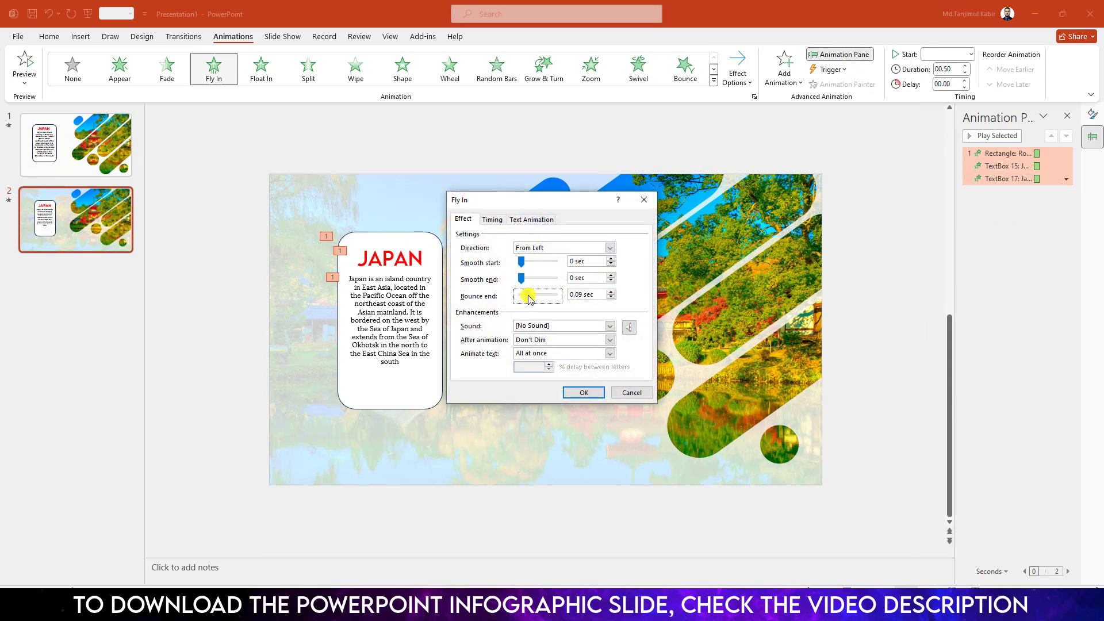
{"action": "left_click", "coordinate": [584, 393]}
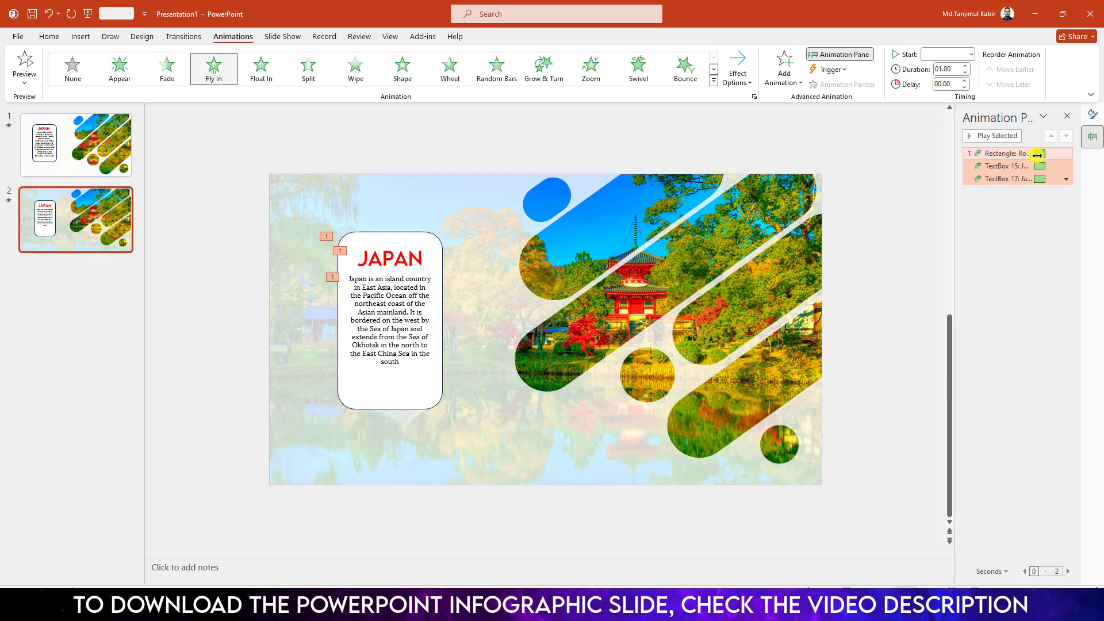
{"action": "key", "text": "alt+s"}
{"action": "left_click", "coordinate": [487, 422]}
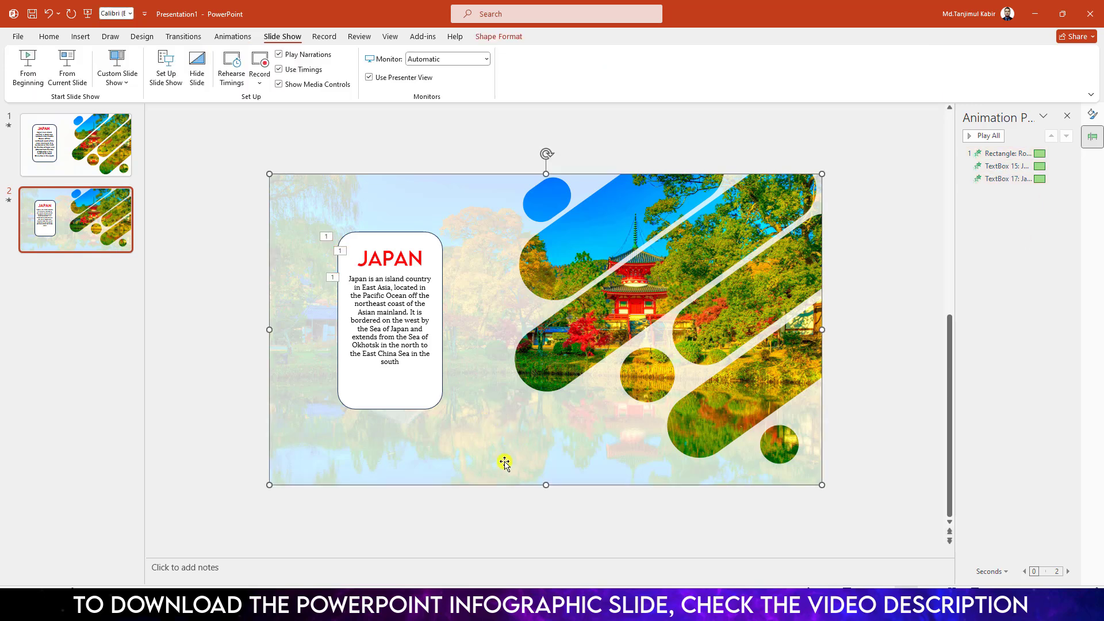
- Apply an Inside: Center shadow to the background lake photo
{"action": "left_click", "coordinate": [498, 36]}
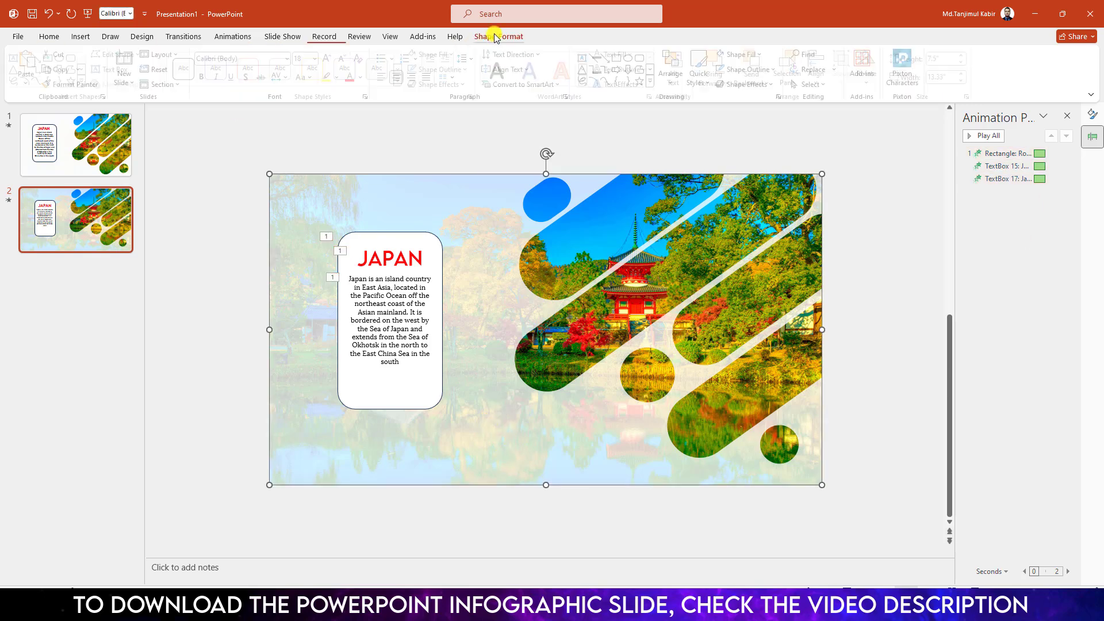
{"action": "left_click", "coordinate": [468, 85]}
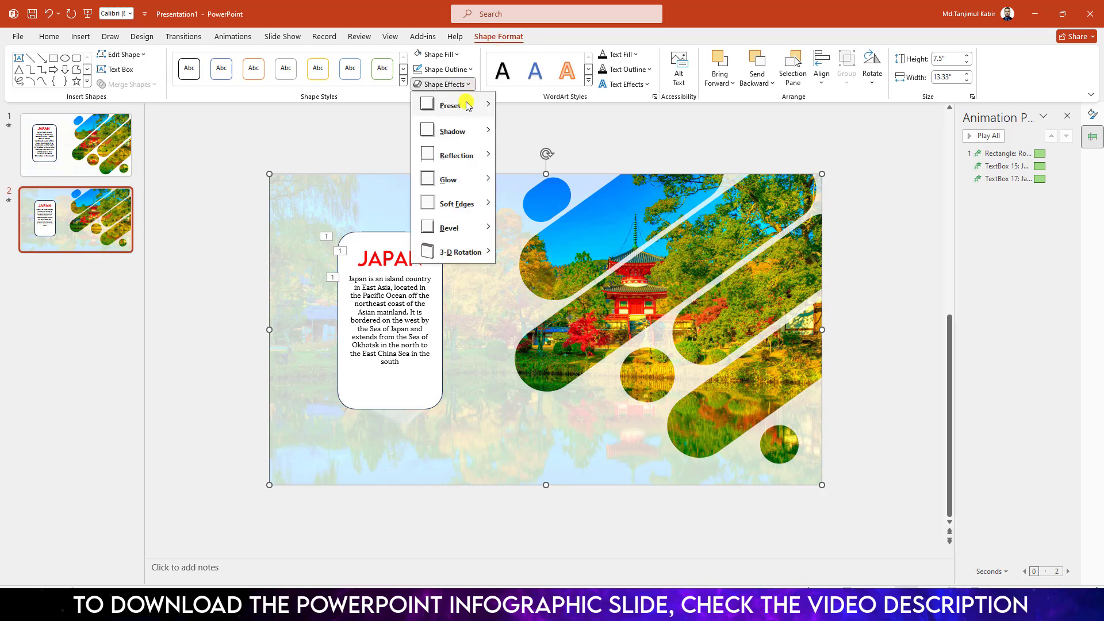
{"action": "mouse_move", "coordinate": [452, 134]}
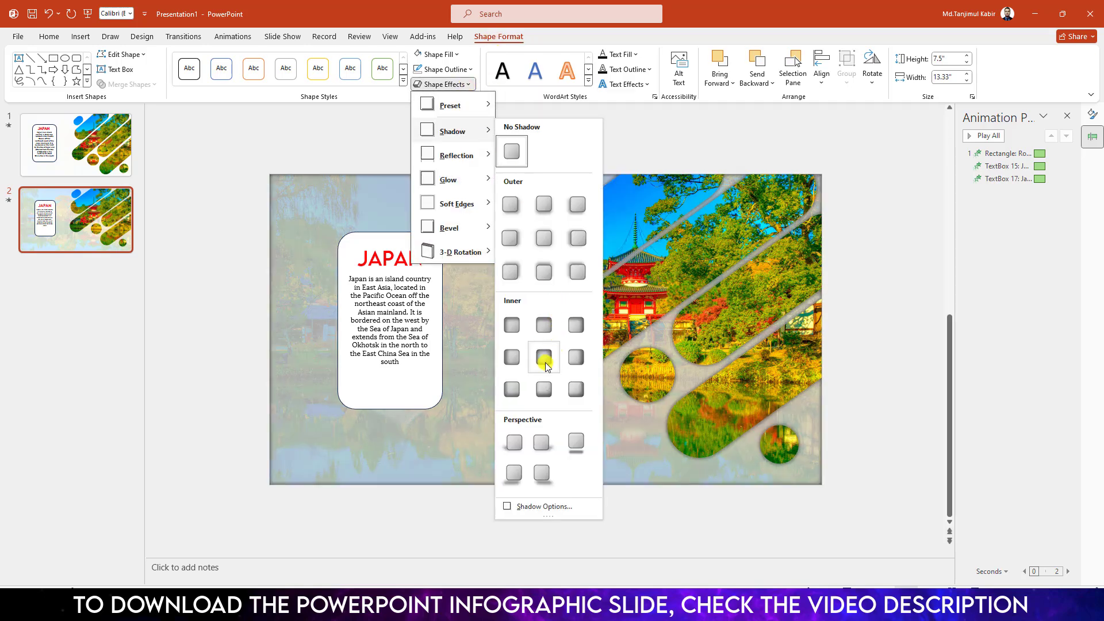
{"action": "left_click", "coordinate": [545, 363]}
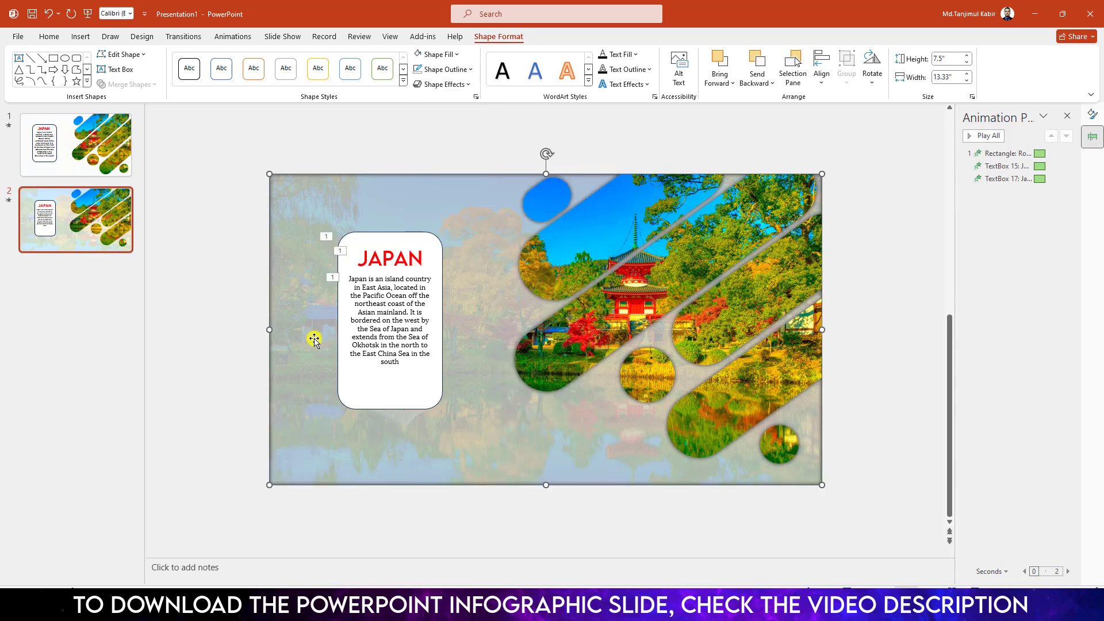
- Play the slide show starting from the current slide
{"action": "left_click", "coordinate": [438, 230]}
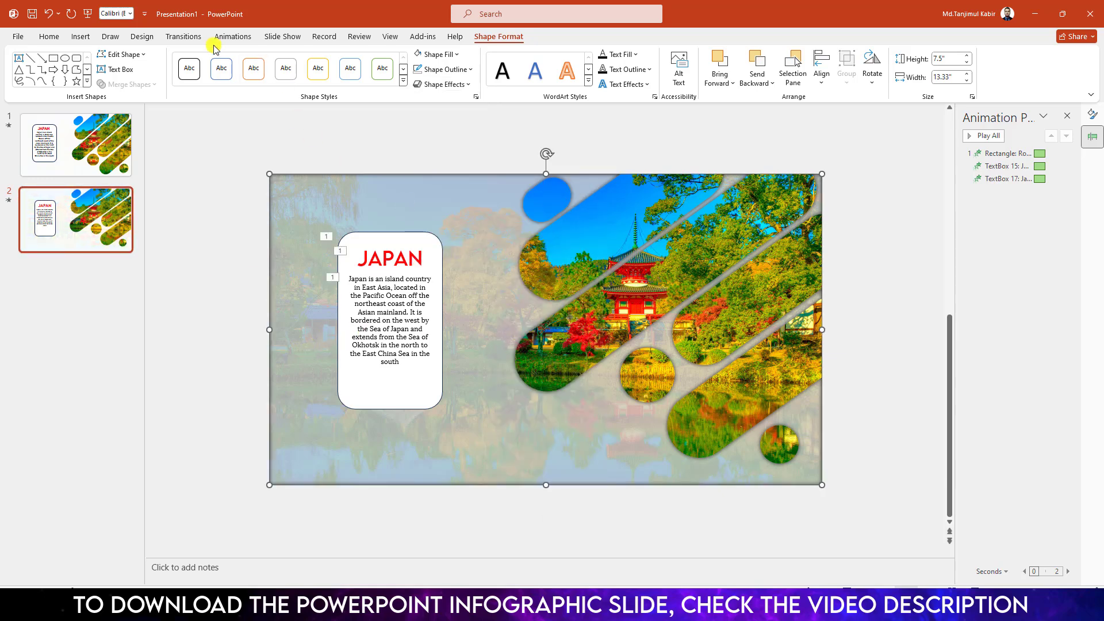
{"action": "left_click", "coordinate": [282, 36]}
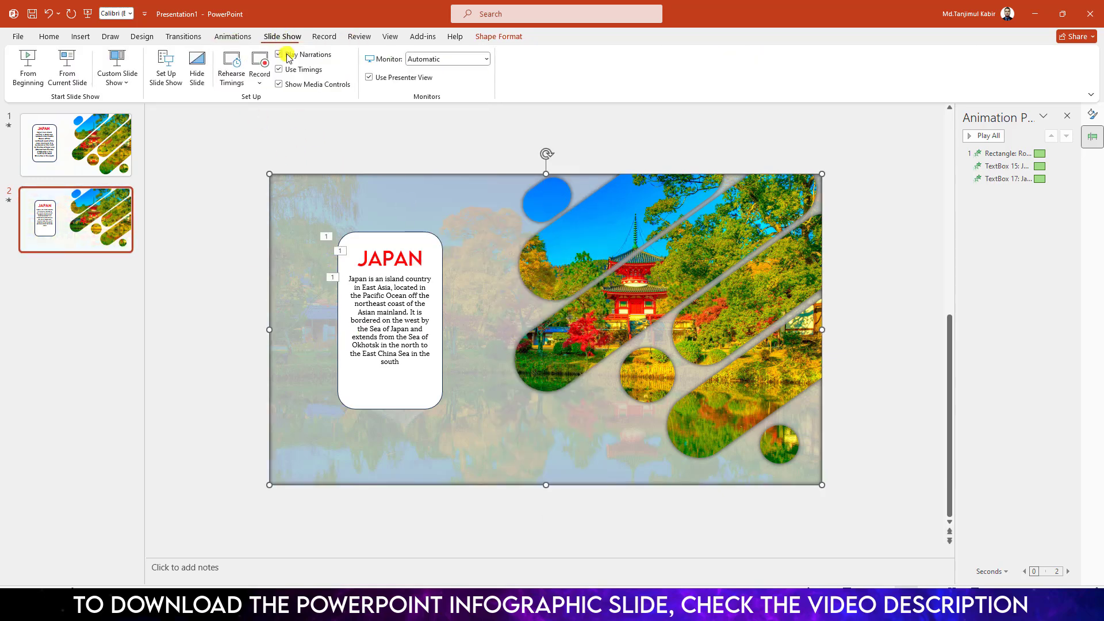
{"action": "left_click", "coordinate": [67, 68]}
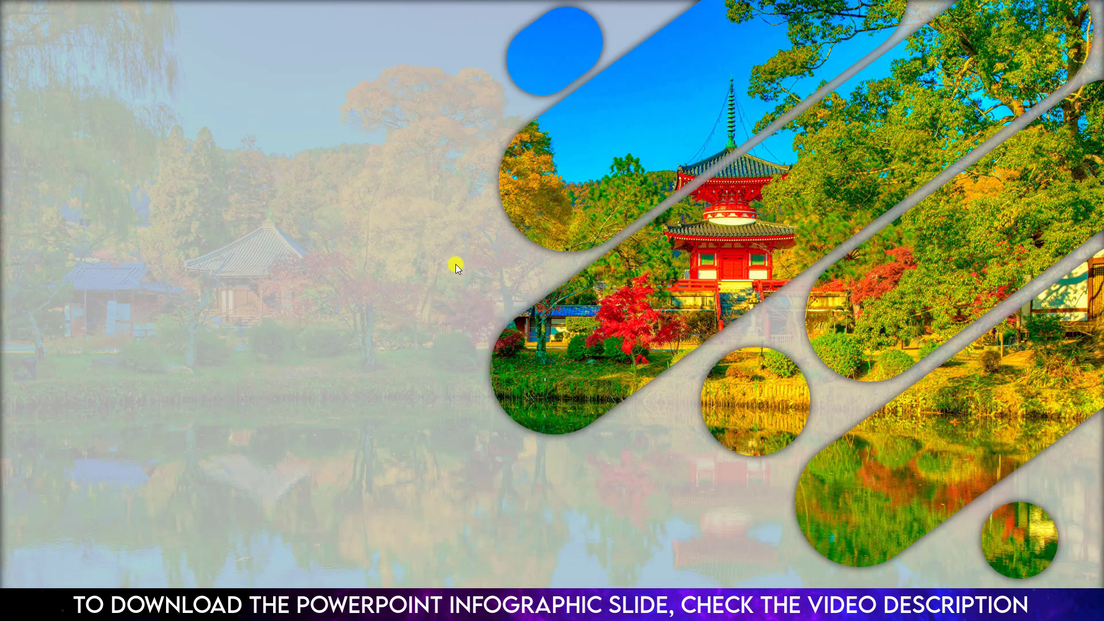